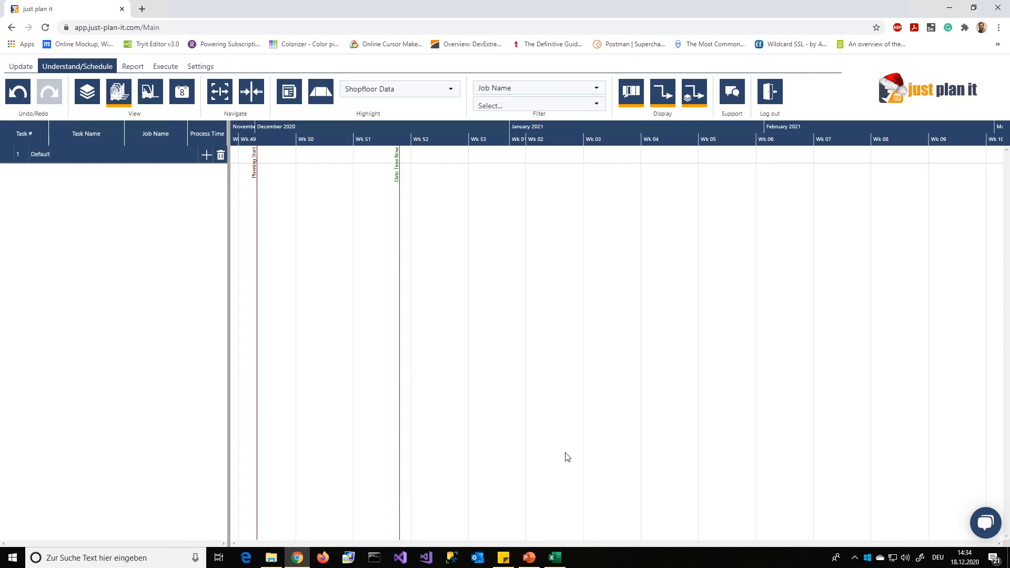
- Switch to Resources.xlsx in Excel and review the Saw 1 row and employee entries in Matrix, followed by the Resources sheet
mouse_move(560, 563)
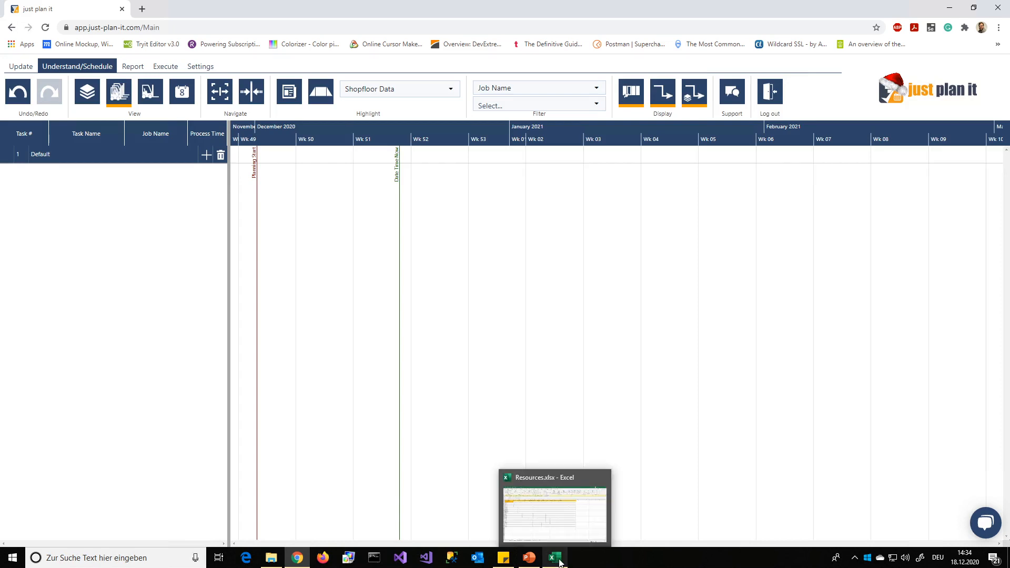
click(555, 558)
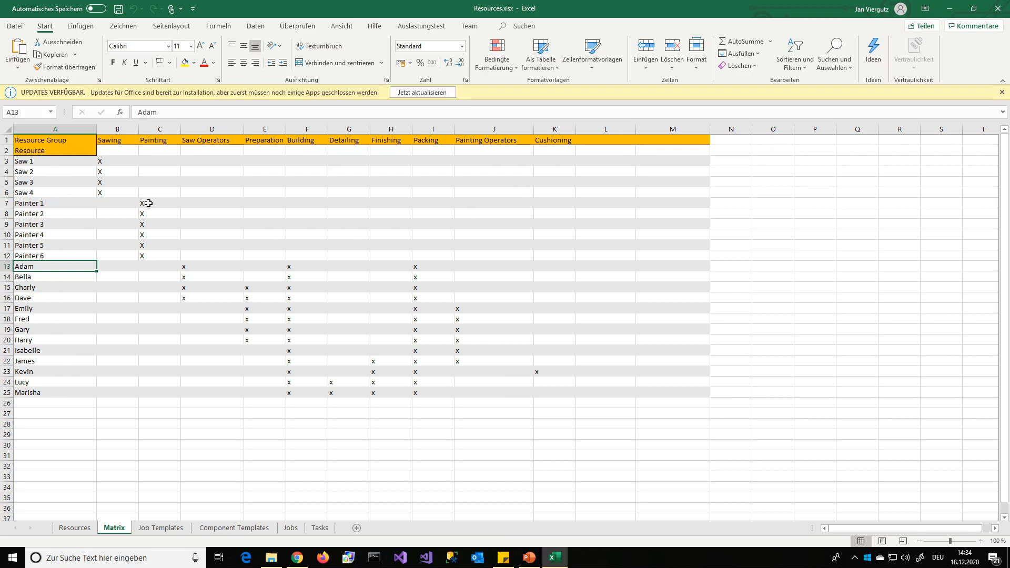
click(12, 161)
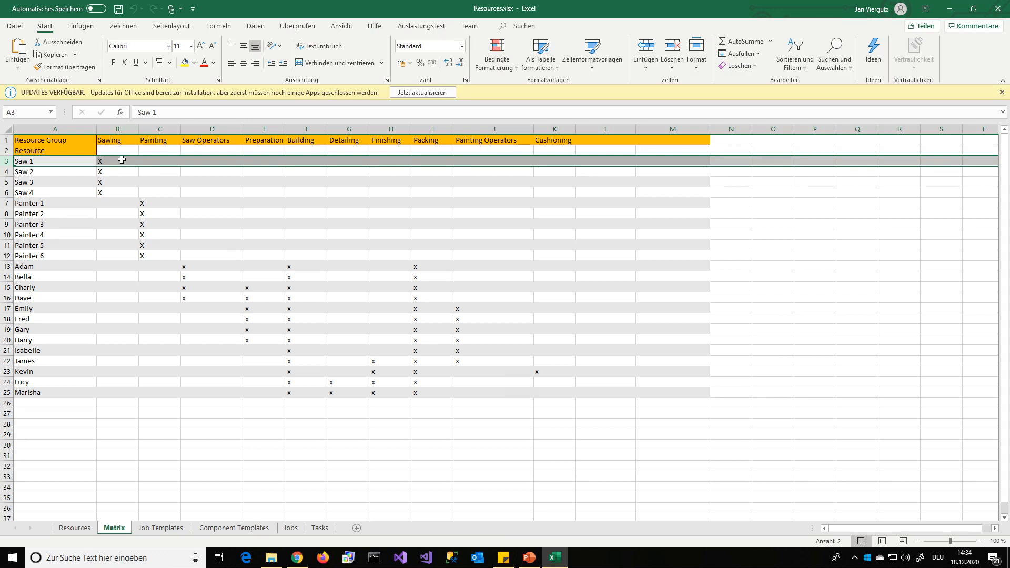
click(81, 265)
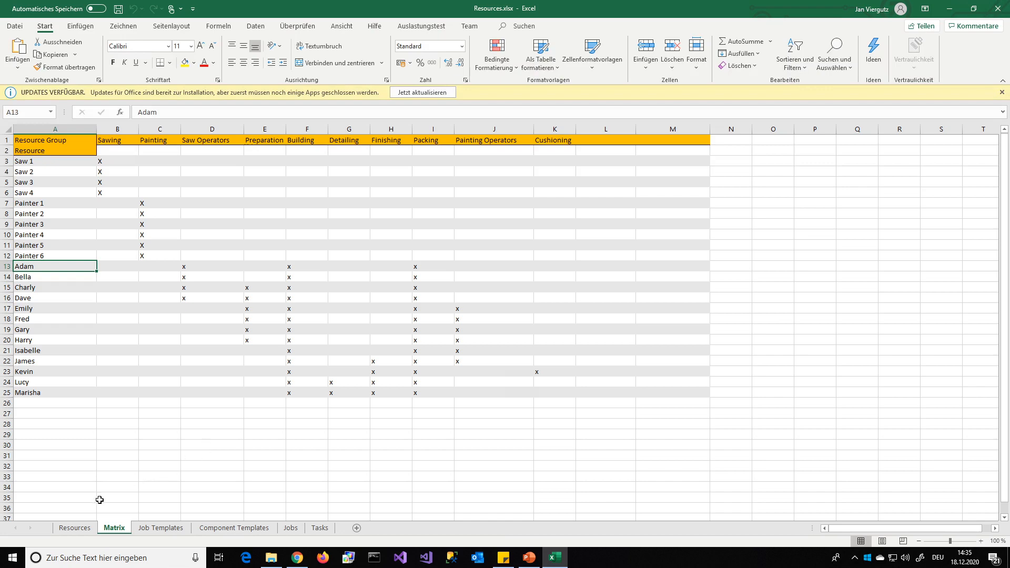
click(82, 533)
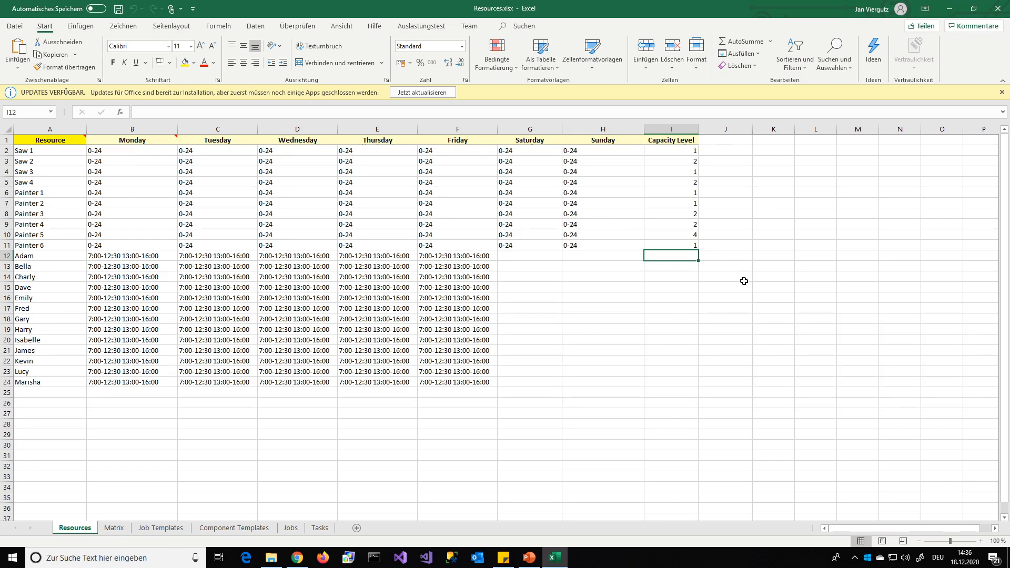
- Switch back to just plan it in Chrome and upload Resources.xlsx from the 20201215 - Skill Matrix folder
click(298, 558)
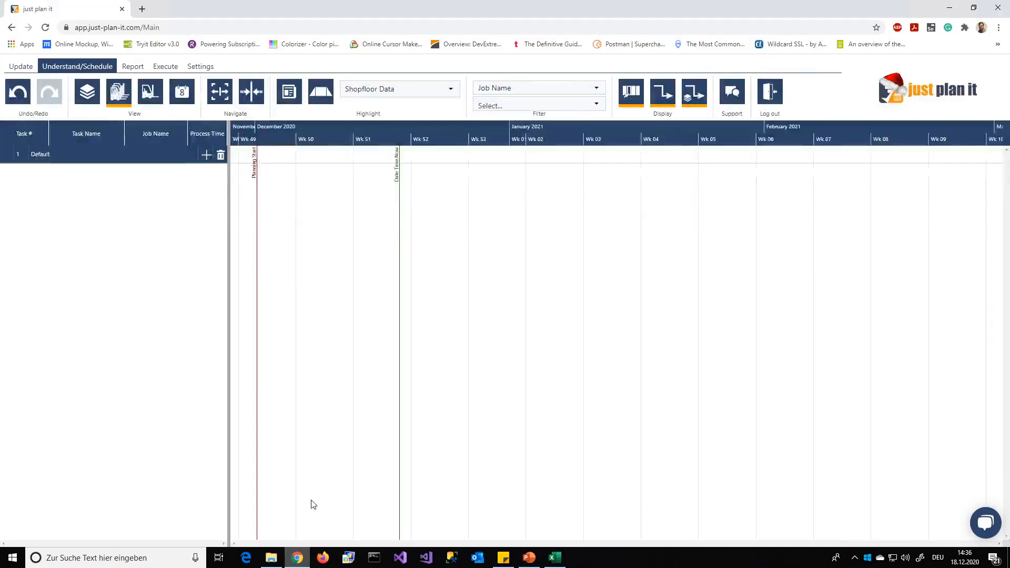
click(21, 66)
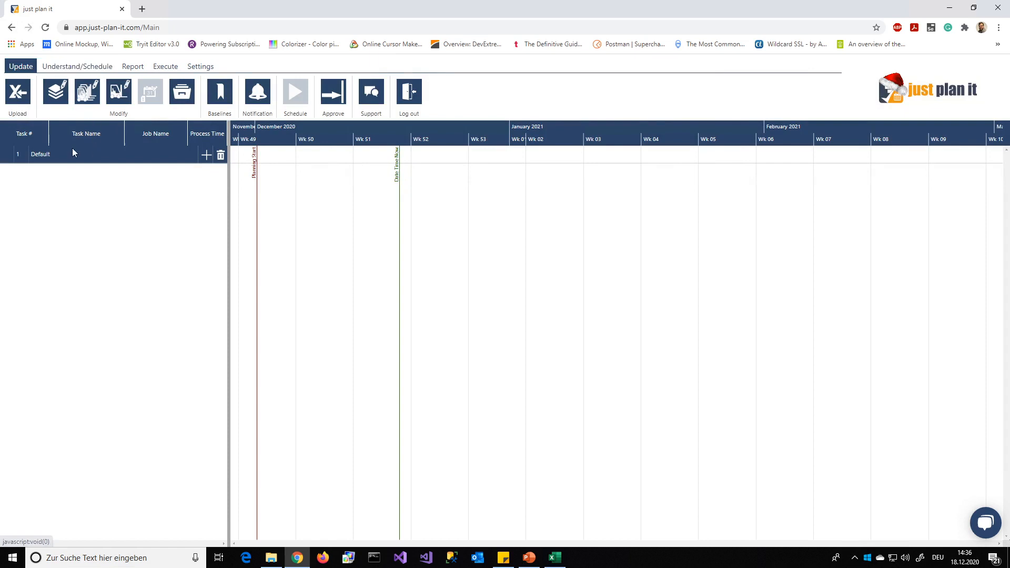
click(17, 92)
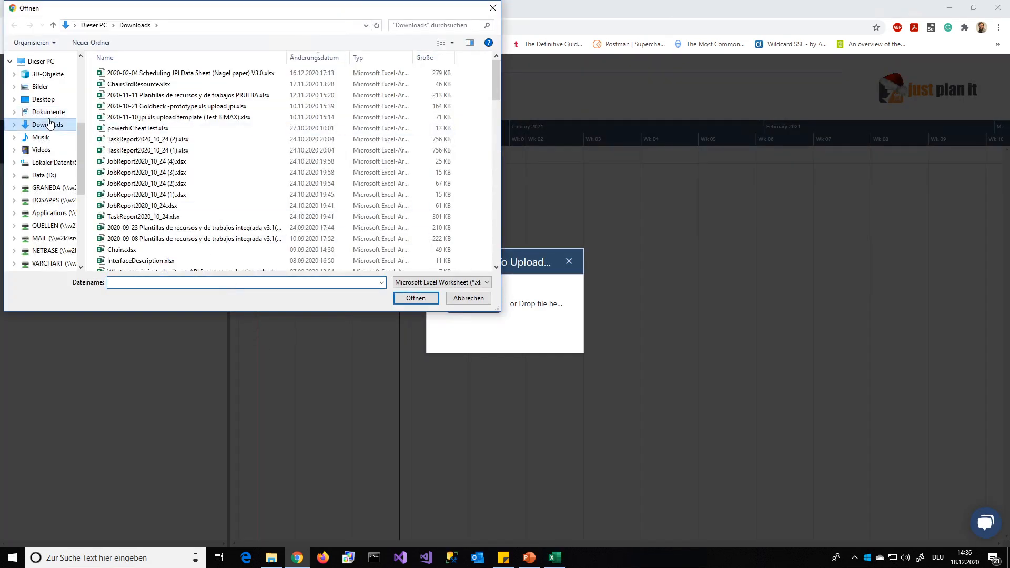
scroll(67, 158, up, 5)
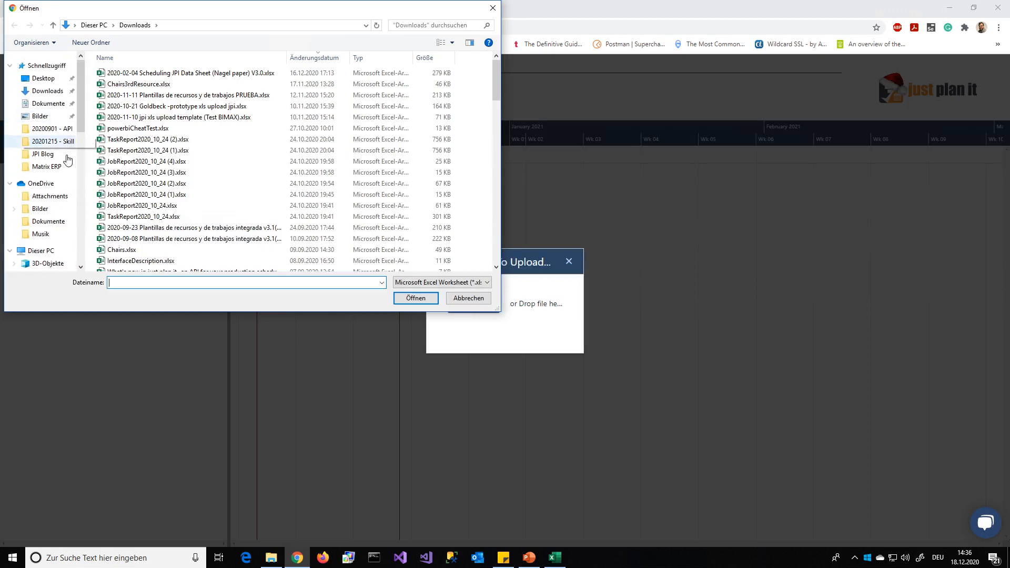
click(51, 141)
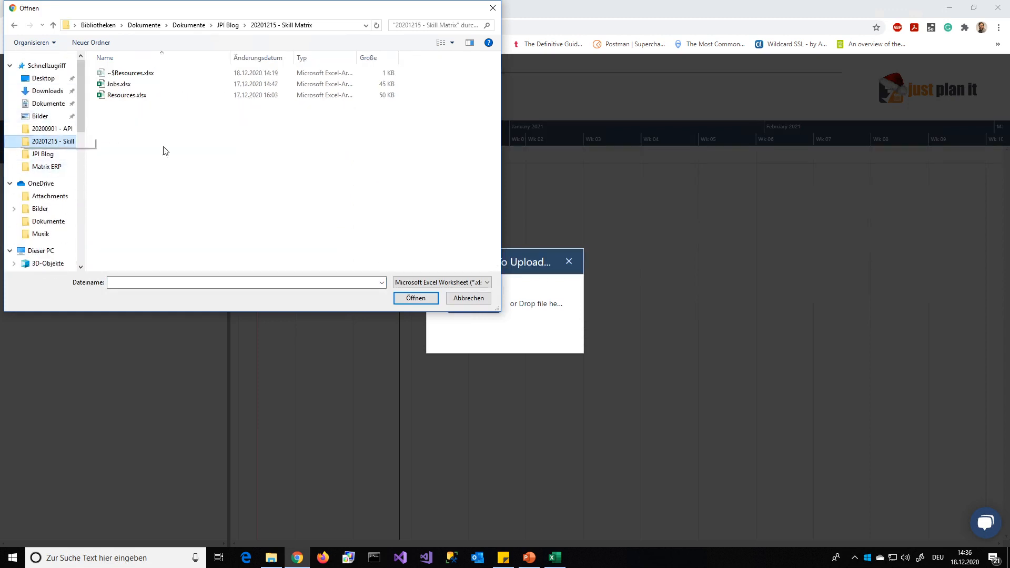
double_click(138, 97)
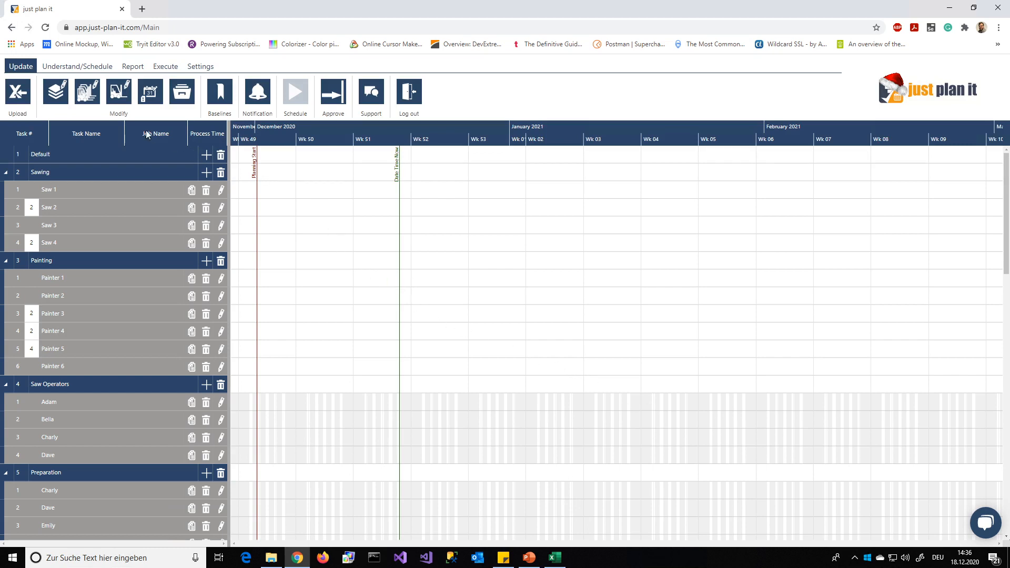
- Open the resource management matrix and assign the first employee listed below Painter 6 to the Painting Operators group
click(118, 90)
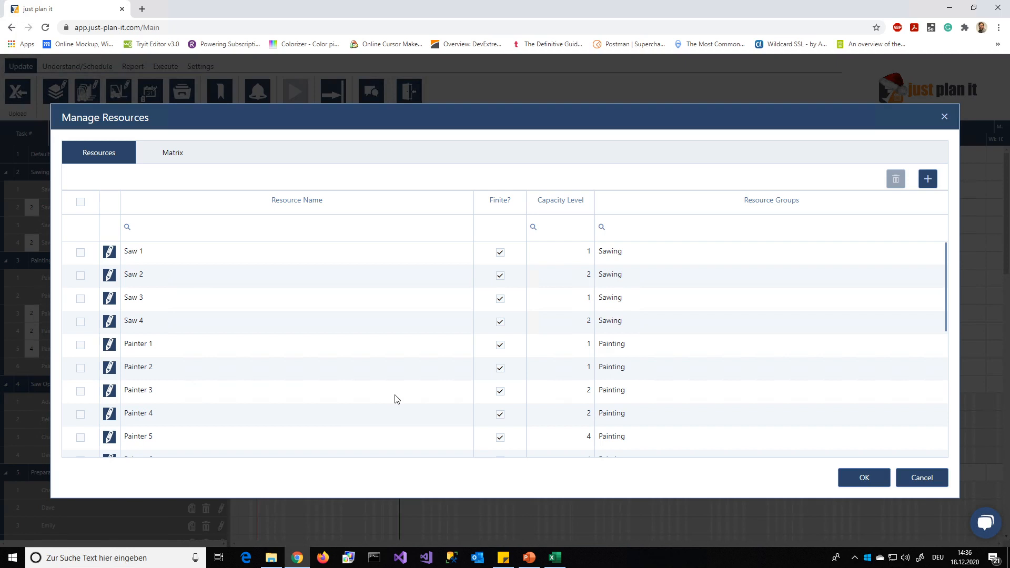
click(172, 165)
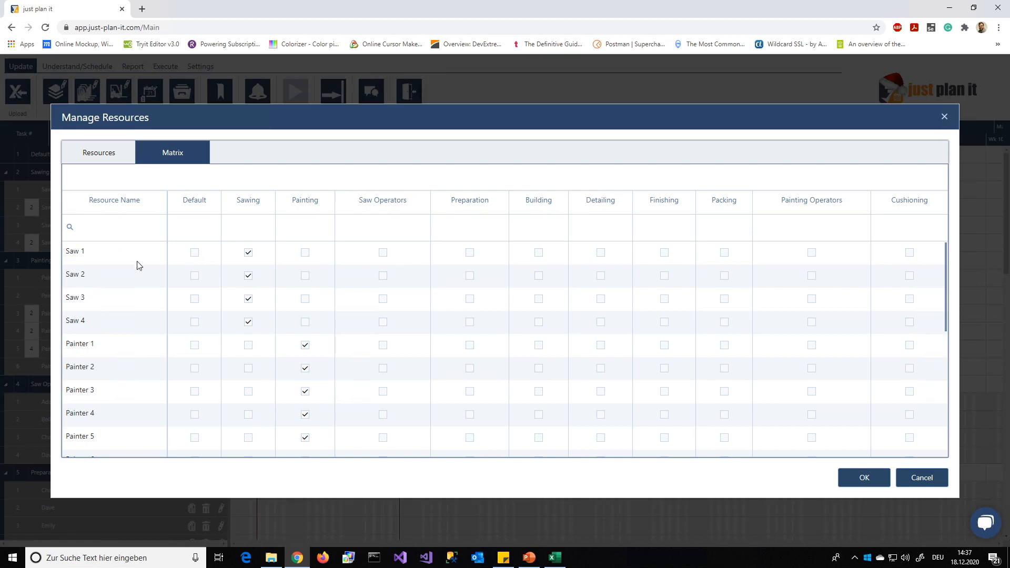
scroll(330, 318, down, 3)
scroll(329, 320, down, 5)
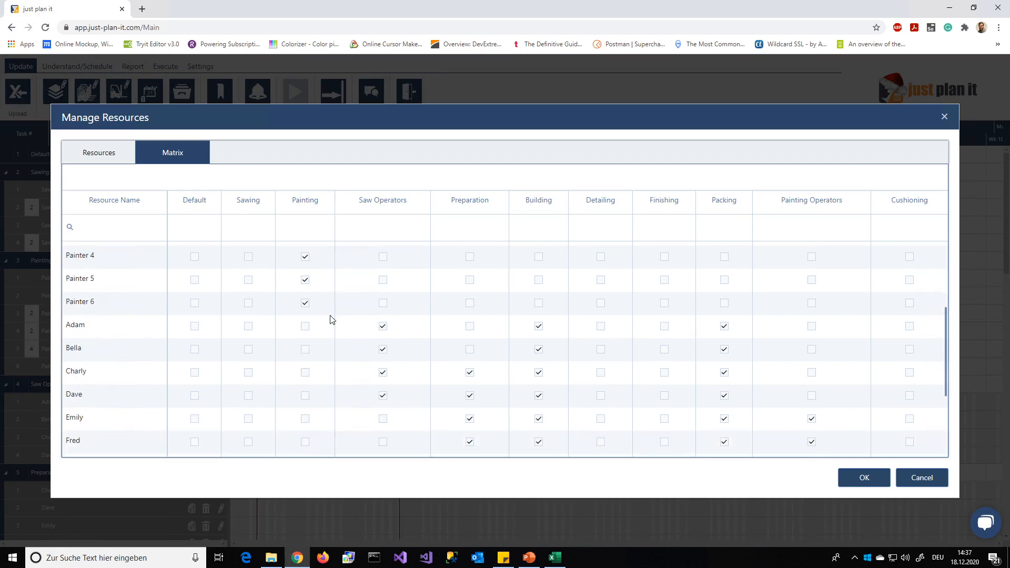
scroll(328, 322, up, 6)
scroll(330, 321, up, 2)
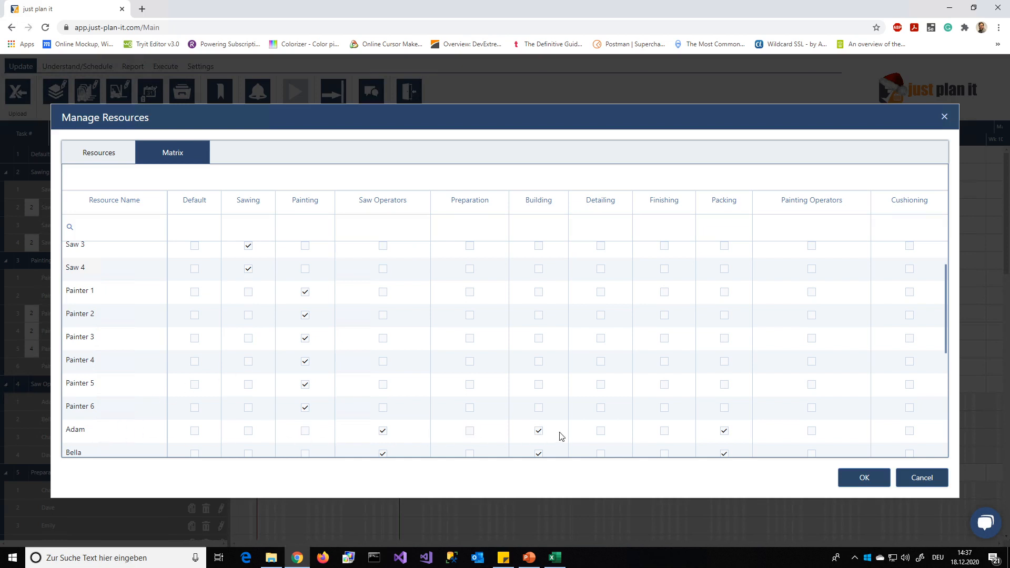
click(812, 432)
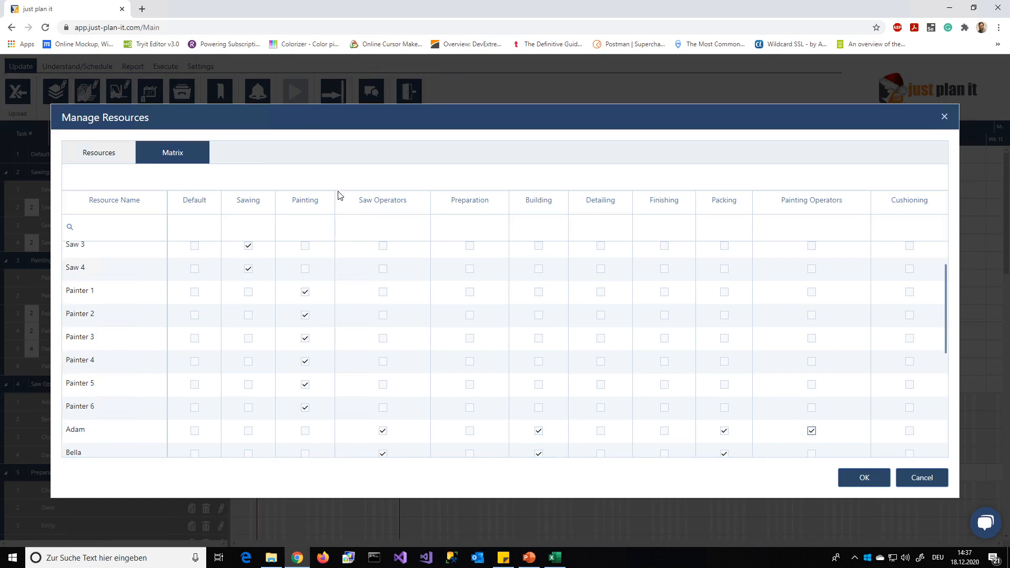
- Remove Painting Operators from that employee's groups in the resource list, check the matrix and accept the resource settings
click(100, 156)
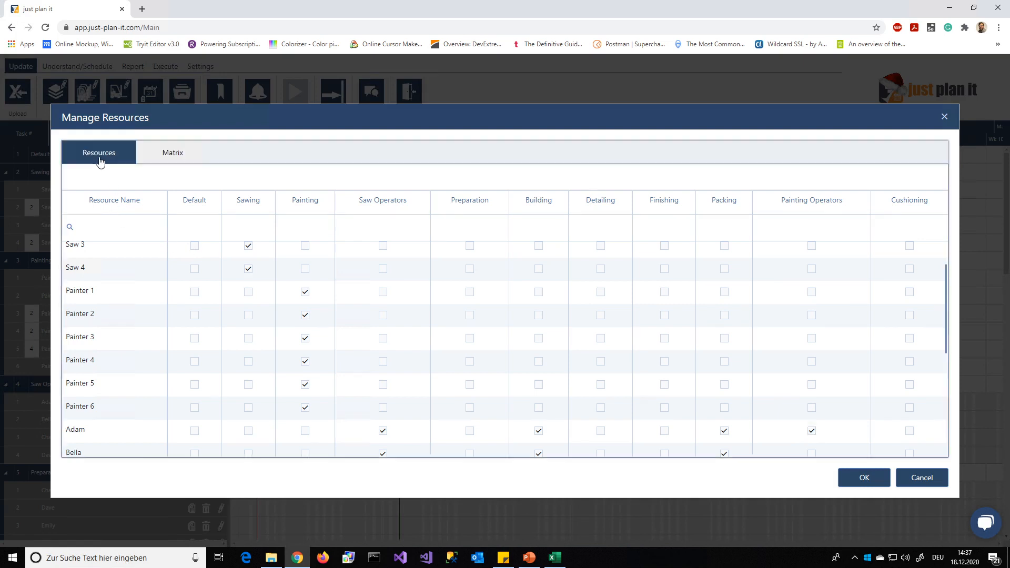
scroll(211, 383, down, 2)
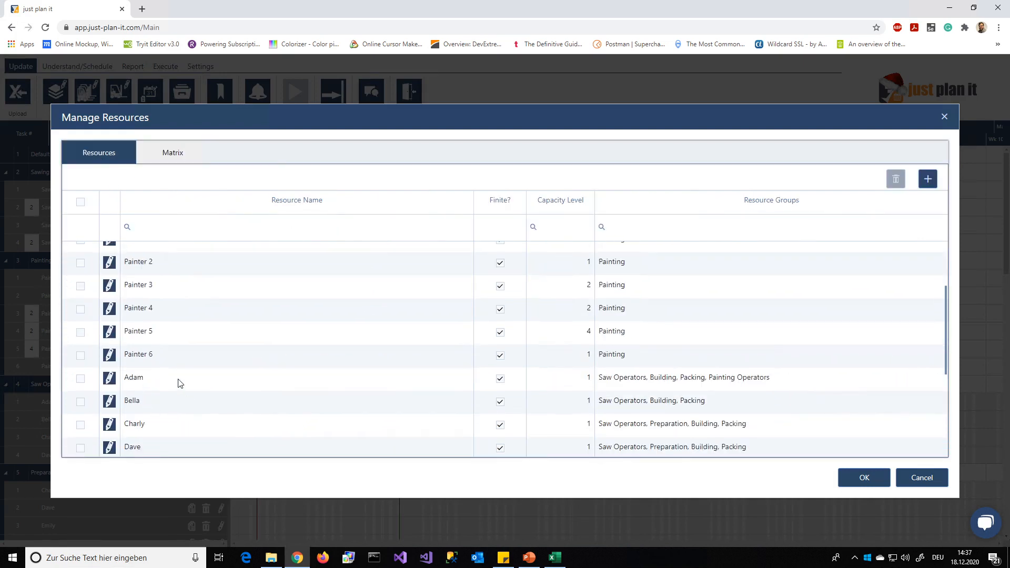
click(773, 383)
click(825, 379)
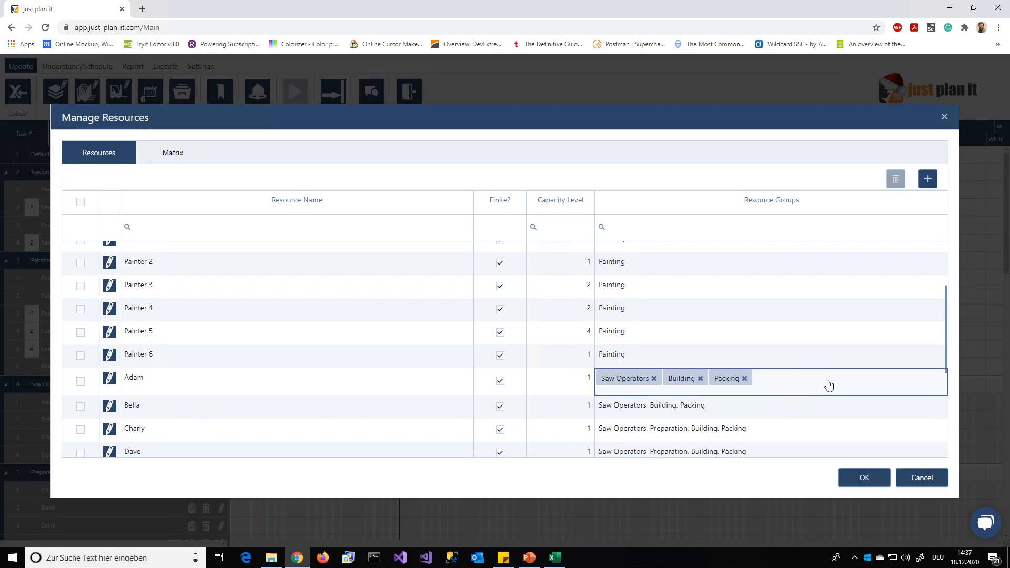
click(182, 157)
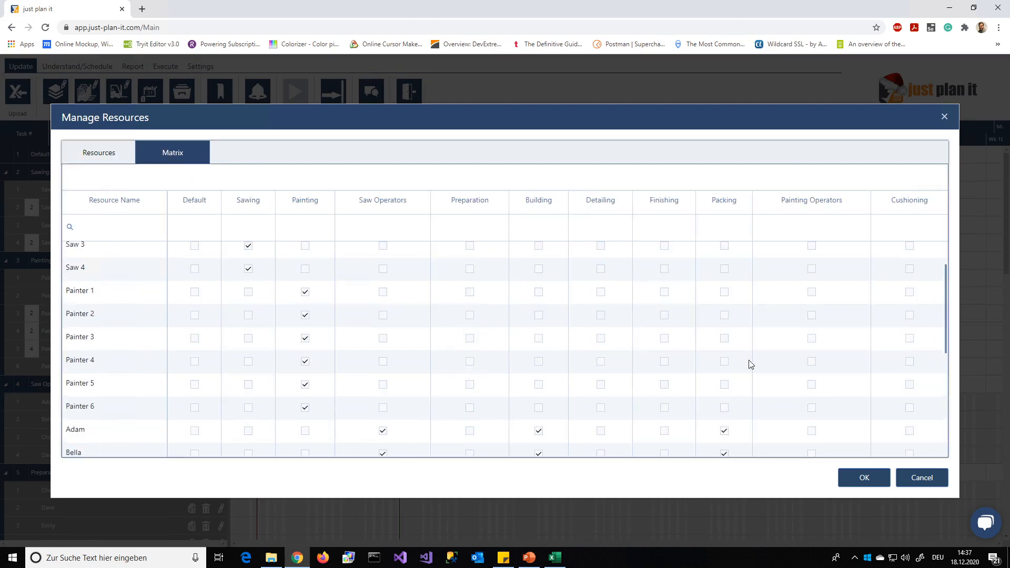
scroll(740, 365, down, 2)
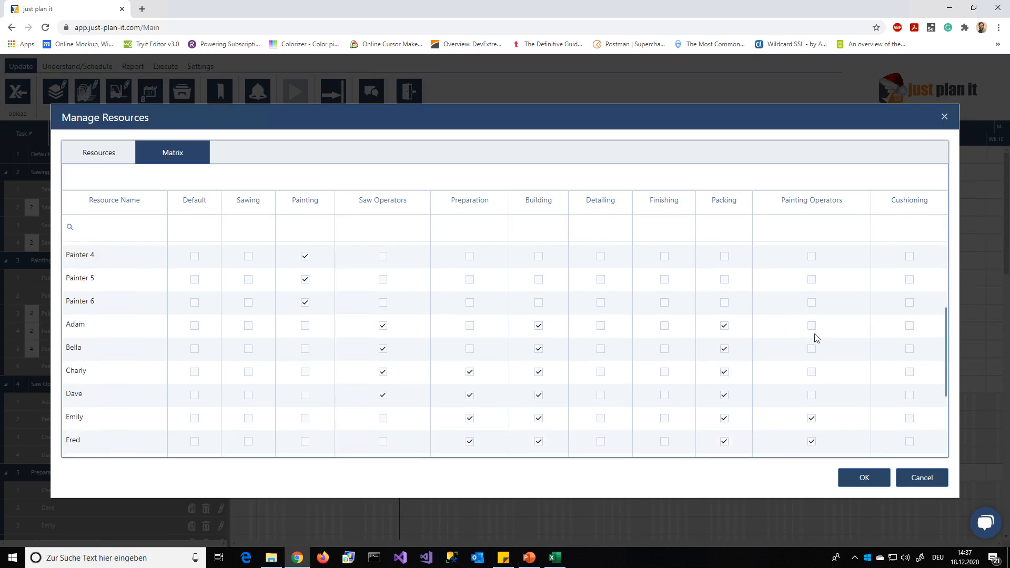
click(874, 482)
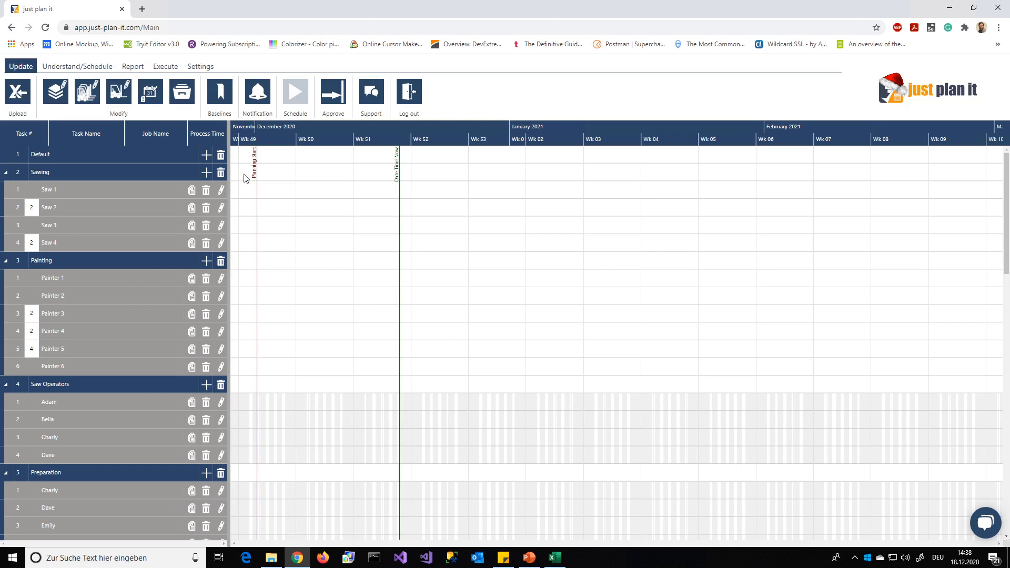
- Start a calendar exception for all resources running from 12/24/2020 to 01/01/2021
click(153, 95)
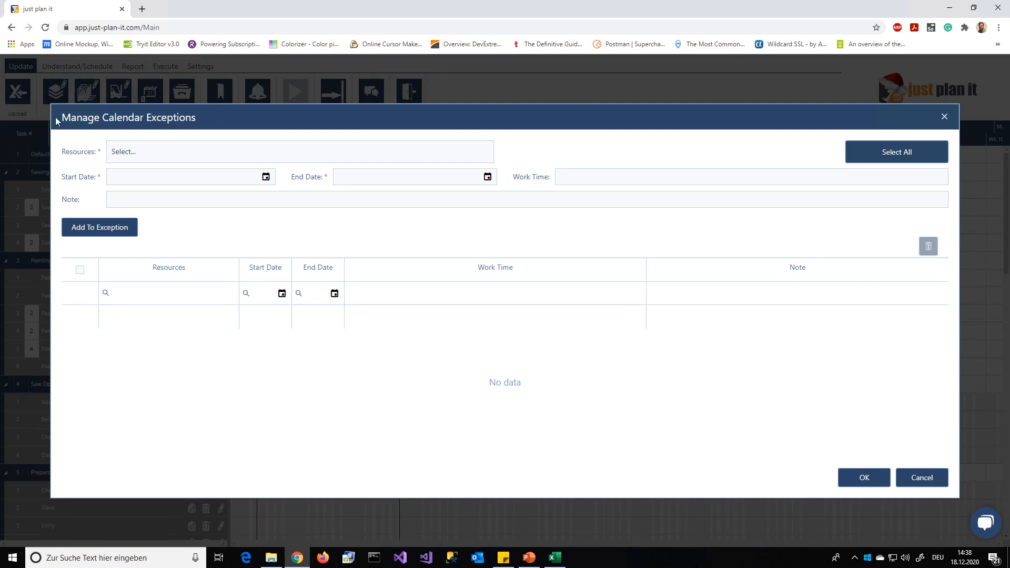
click(827, 154)
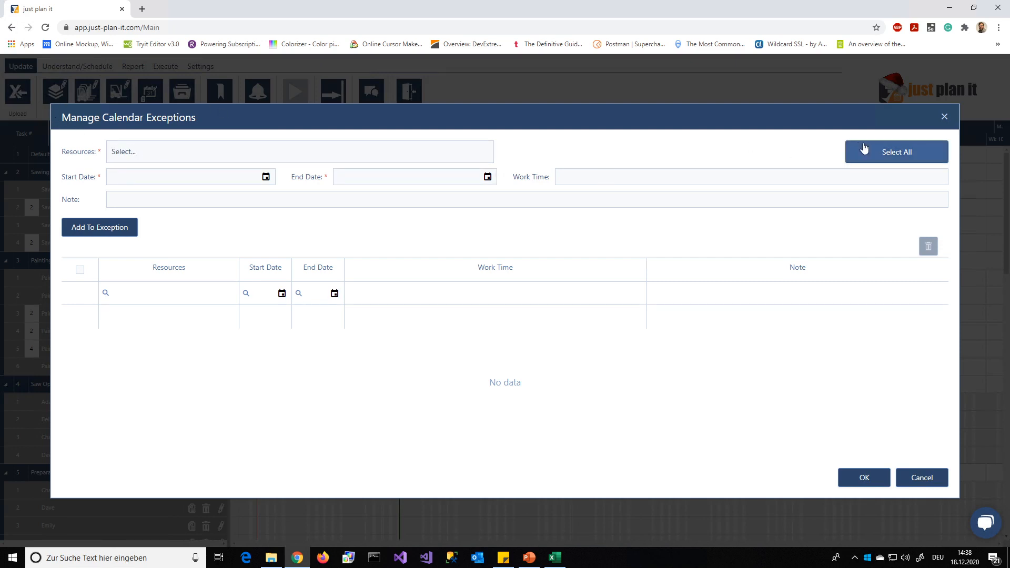
click(266, 177)
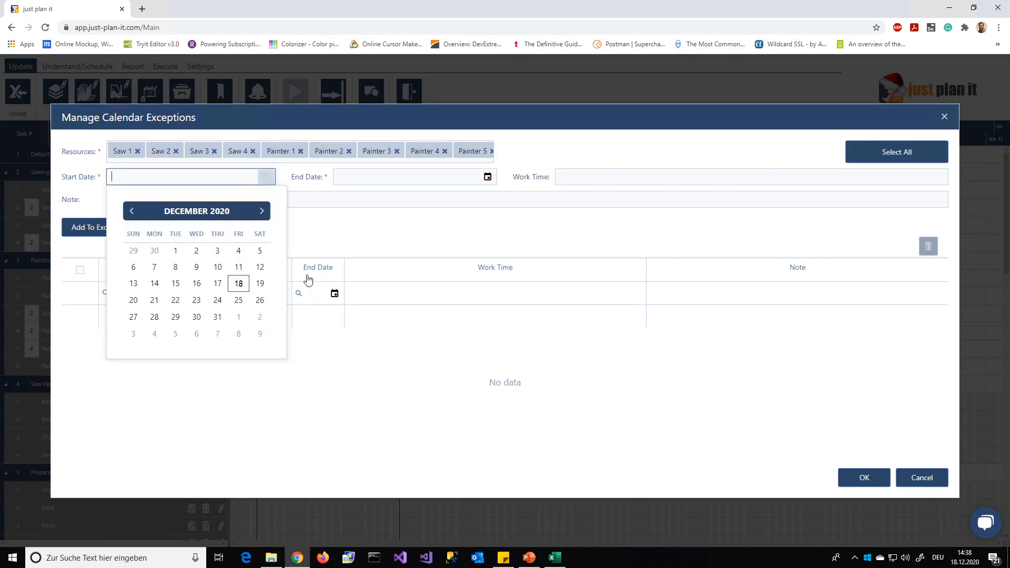
click(217, 300)
click(488, 177)
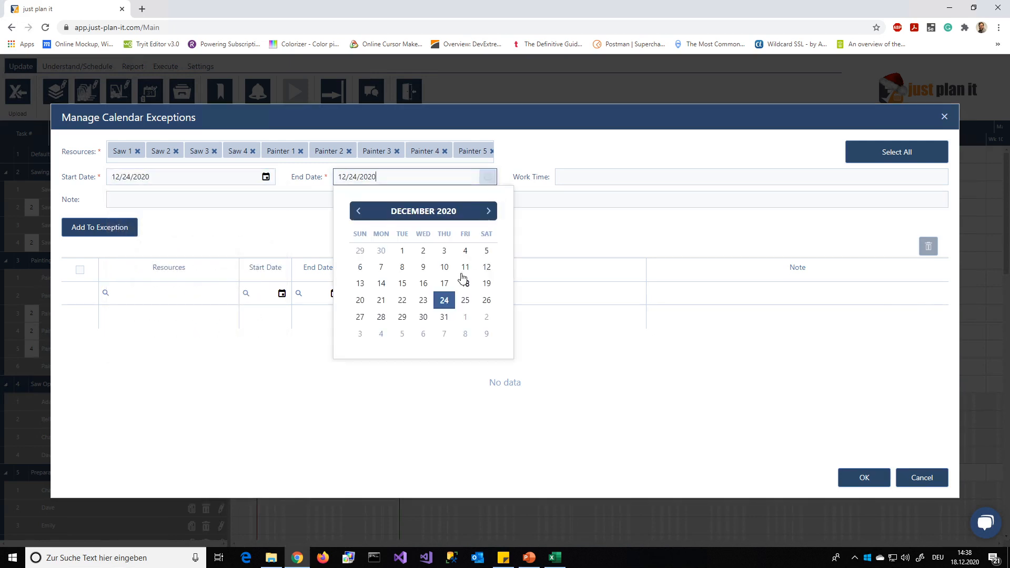
click(467, 318)
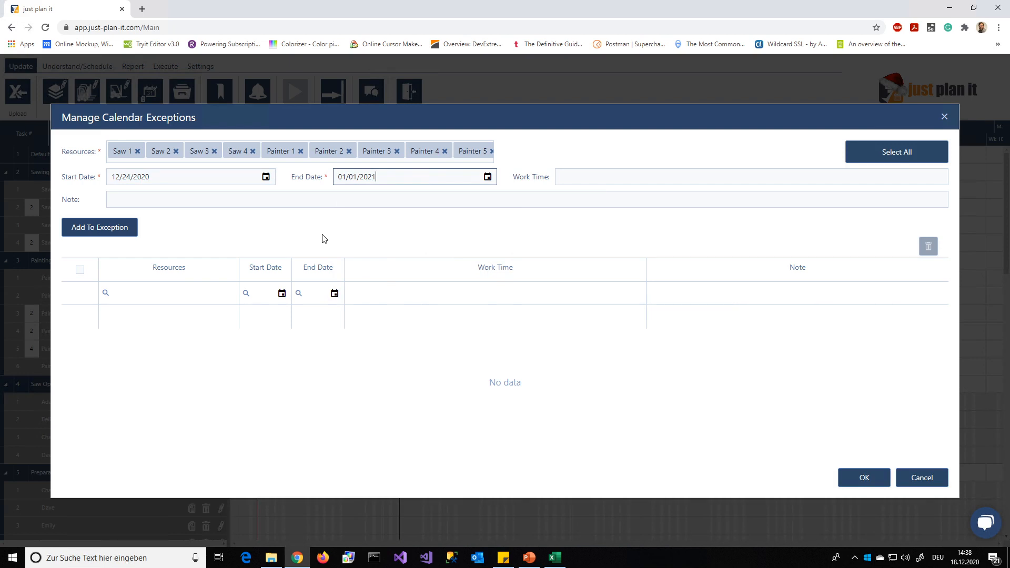
- Leave the work time empty, enter the note "Compony Wide Vacation" and add the exception to the list
click(609, 174)
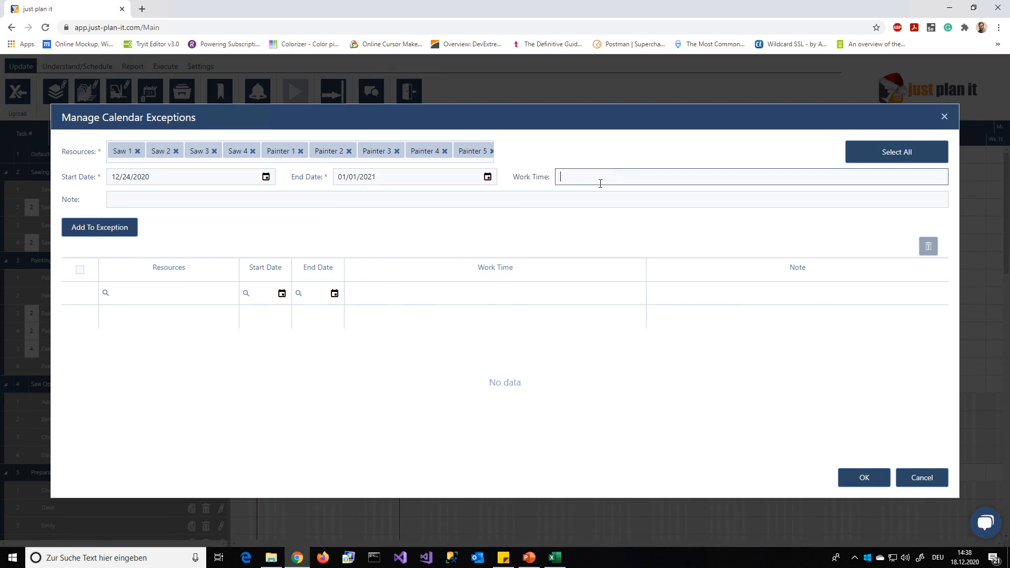
click(477, 238)
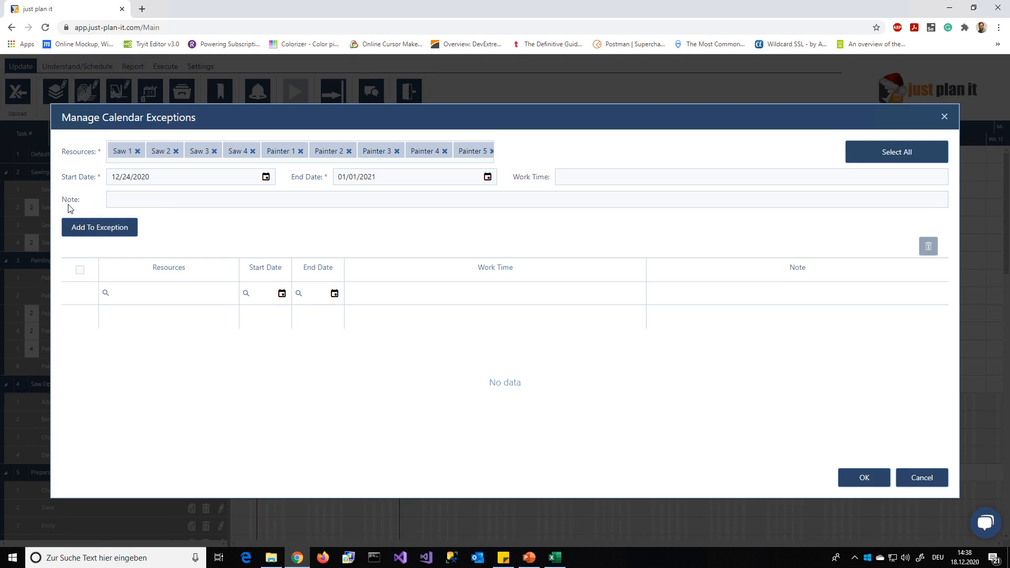
click(139, 199)
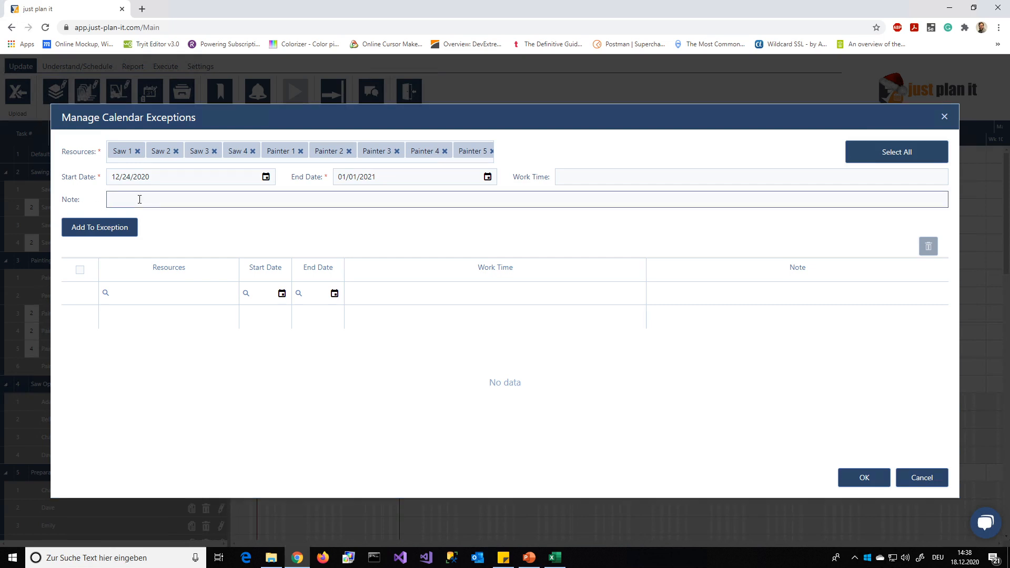
text(Com)
text(pany)
text( Wide )
text(Vacation)
click(87, 228)
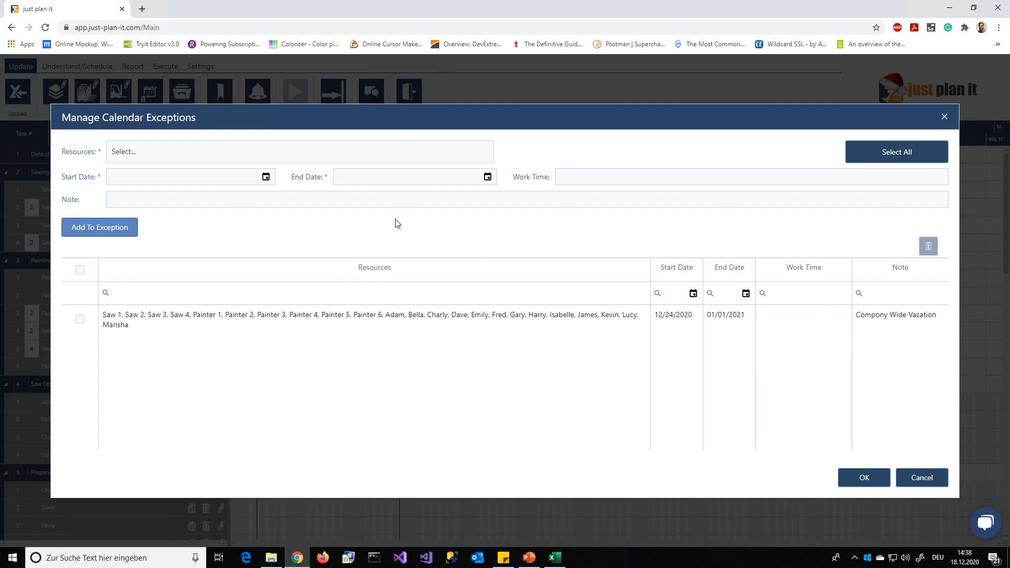
- Define a calendar exception for Saw 2 on 12/23/2020 with the work time 00:00-08:00 20:00-24:00
click(251, 151)
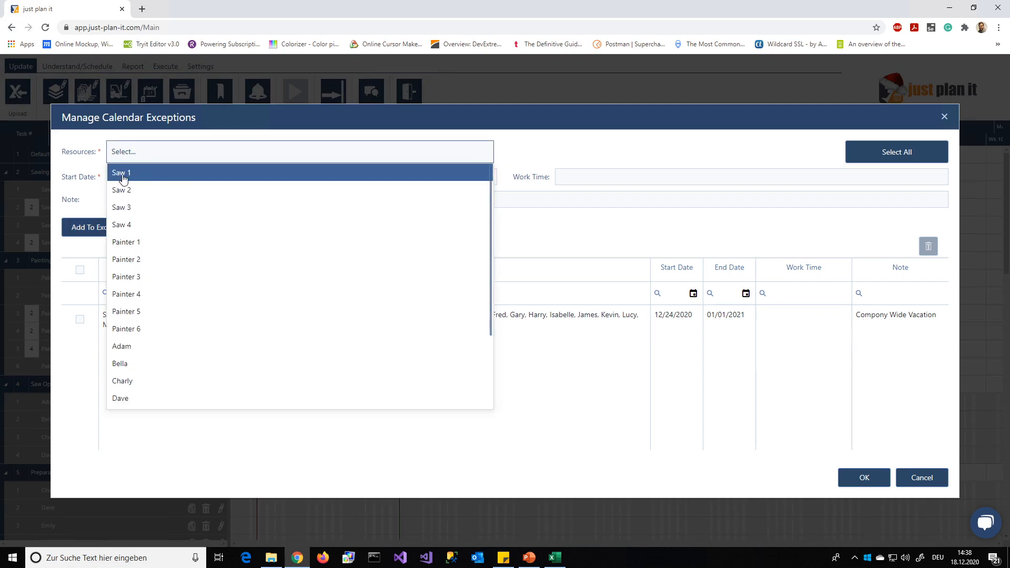
click(126, 190)
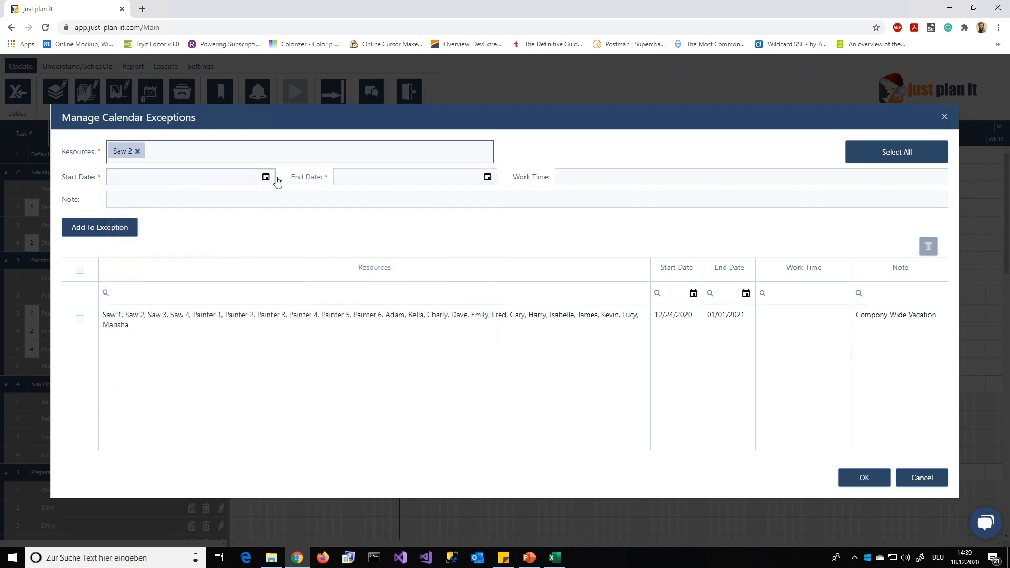
click(266, 177)
click(202, 303)
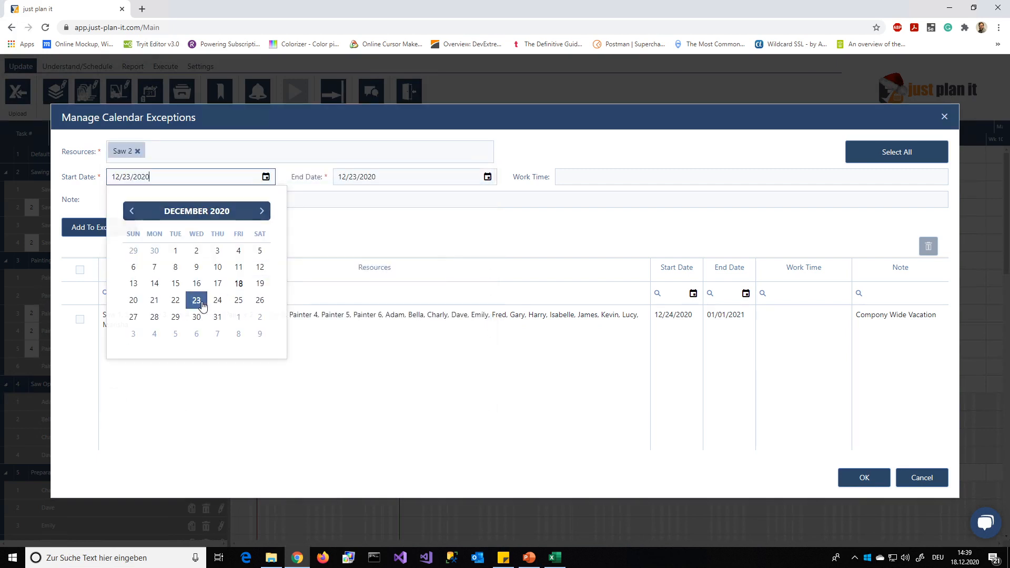
click(592, 178)
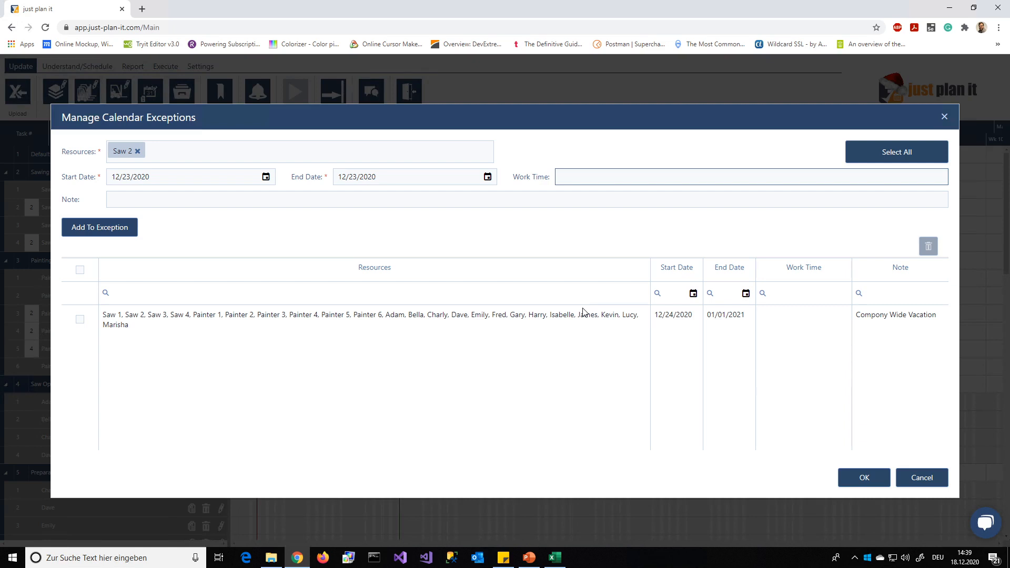
text(0-08:00)
text( 20:00)
text(-24)
- Add the Saw 2 exception to the list with the note "Maintenance" and accept the calendar exceptions
click(299, 201)
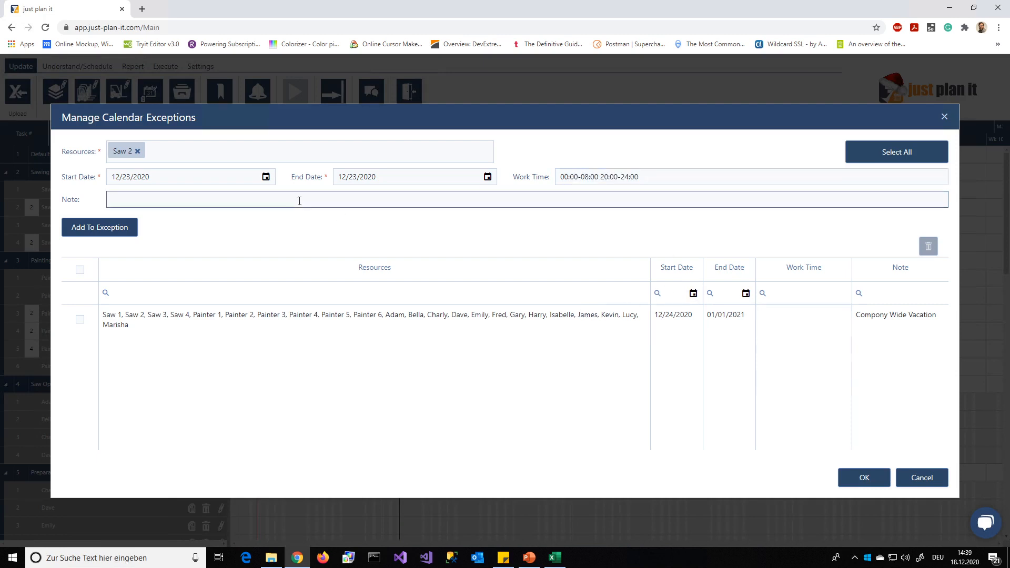
text(Maintenance)
click(117, 229)
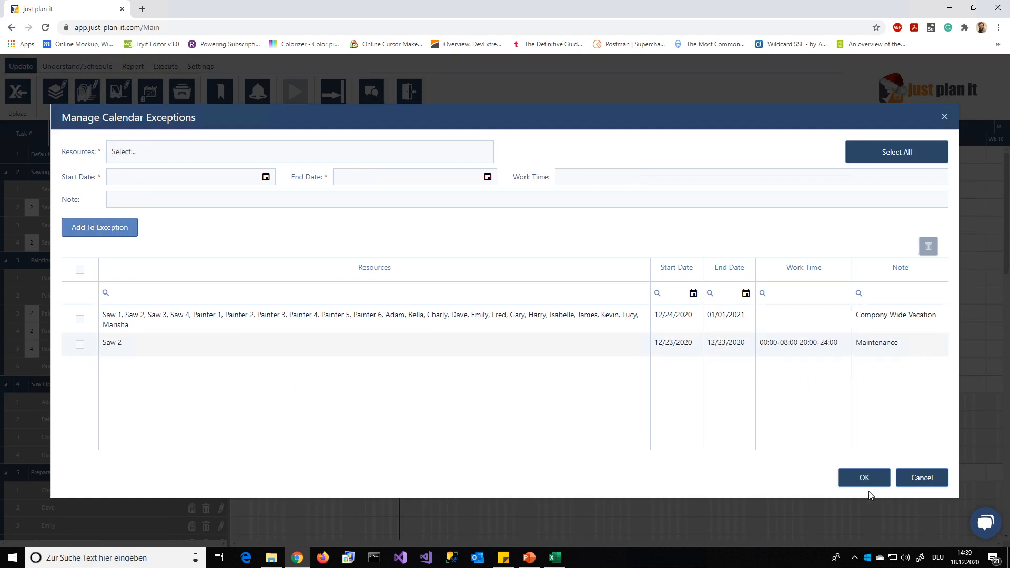
click(864, 477)
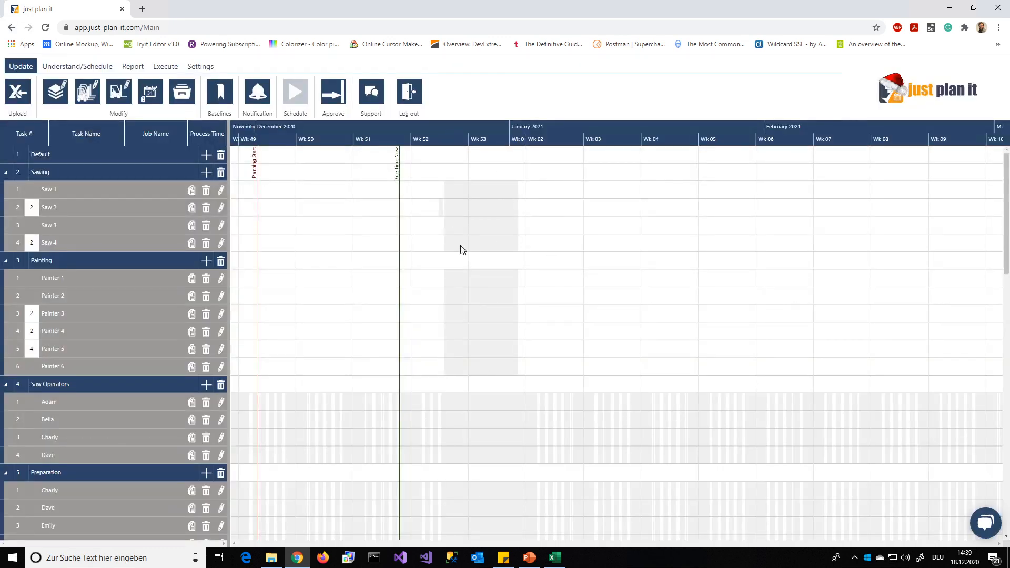
- Look over the exceptions in the plan, switch to the calendar view and inspect the Saw 2 exception's details
scroll(469, 443, down, 3)
scroll(469, 443, up, 3)
click(79, 69)
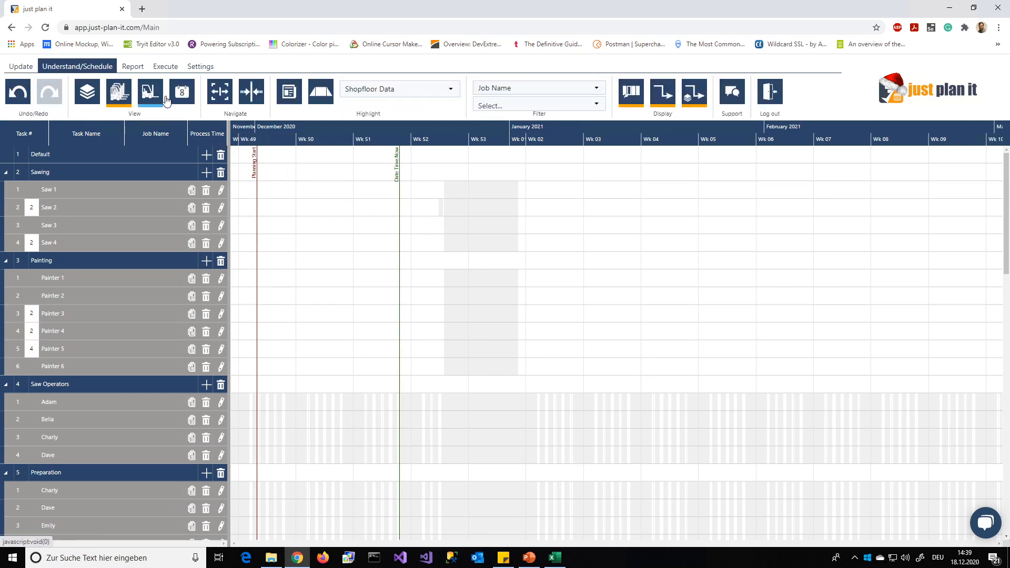
click(182, 92)
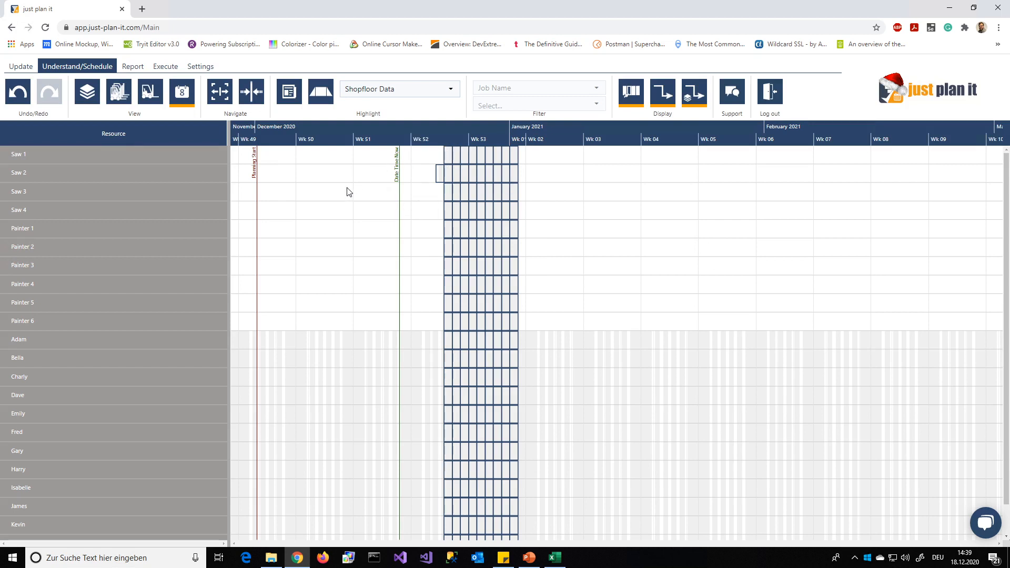
mouse_move(441, 175)
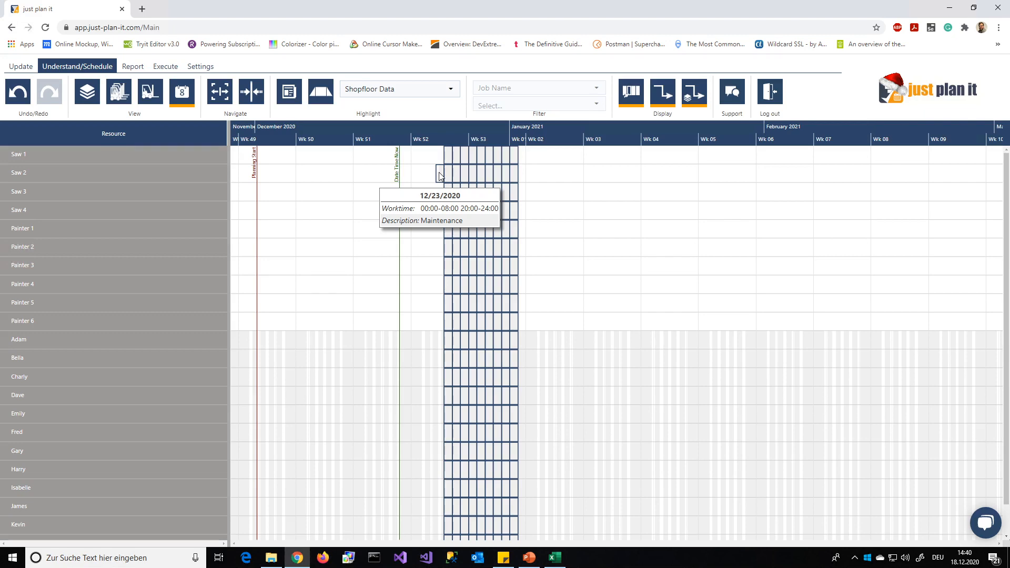
- Set Show Tooltip to "Severely delayed" in the general settings and accept the change
click(201, 68)
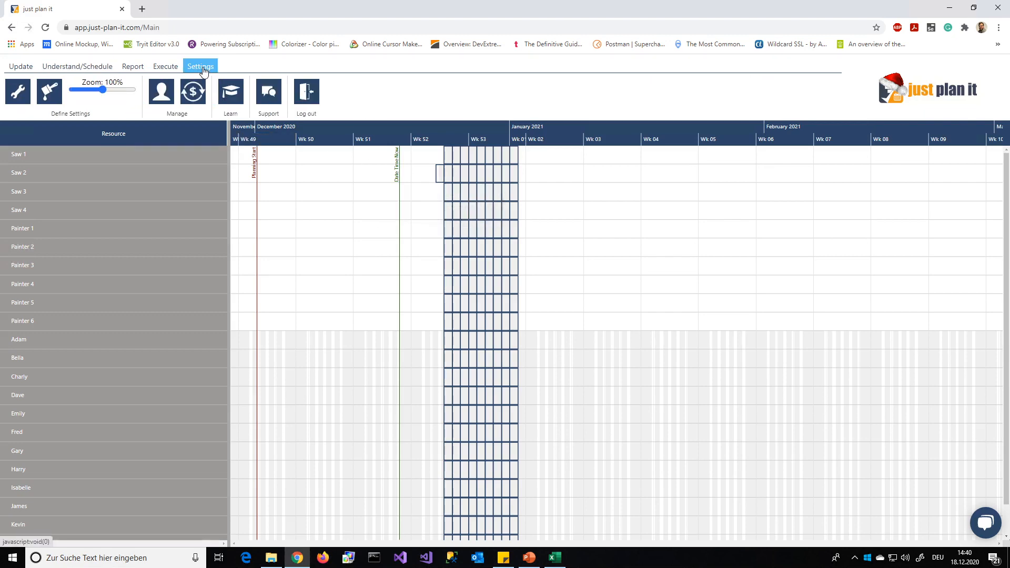
click(16, 100)
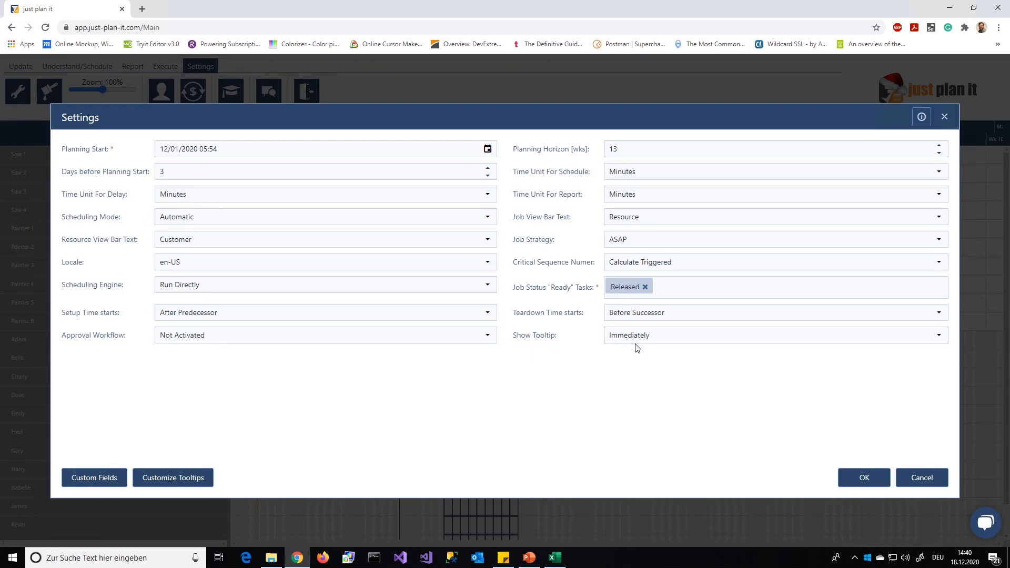
click(678, 343)
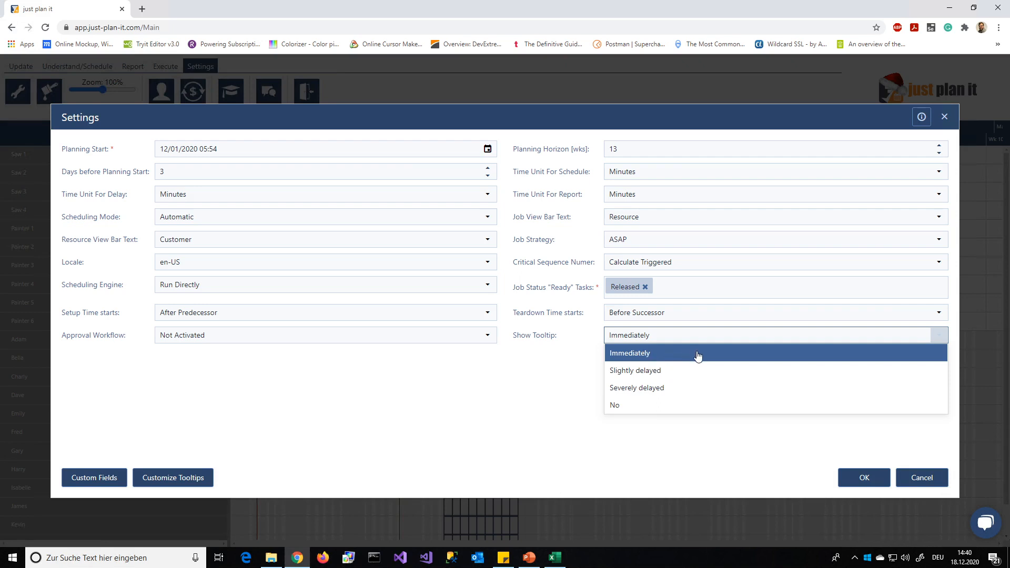
click(705, 390)
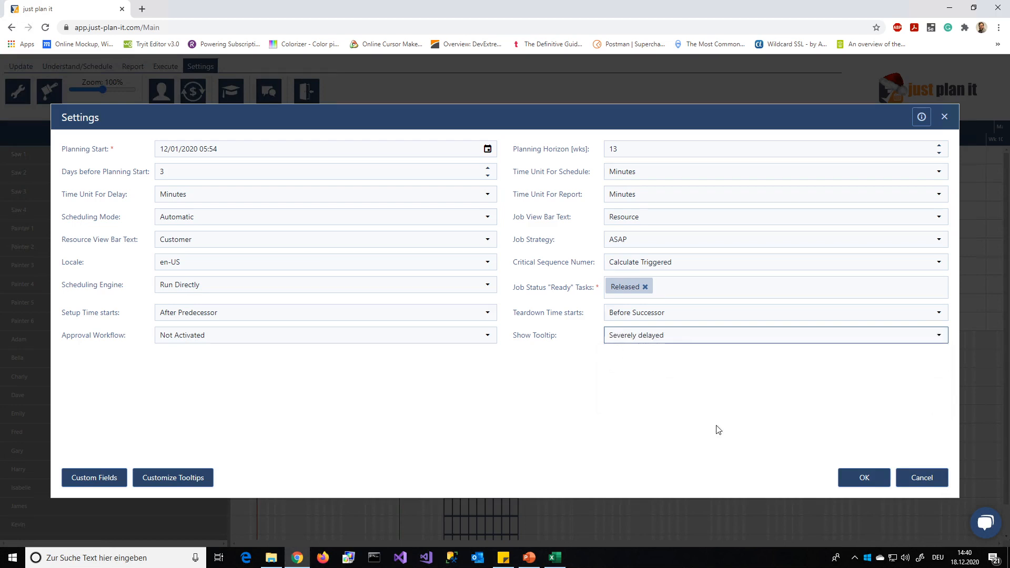
click(859, 477)
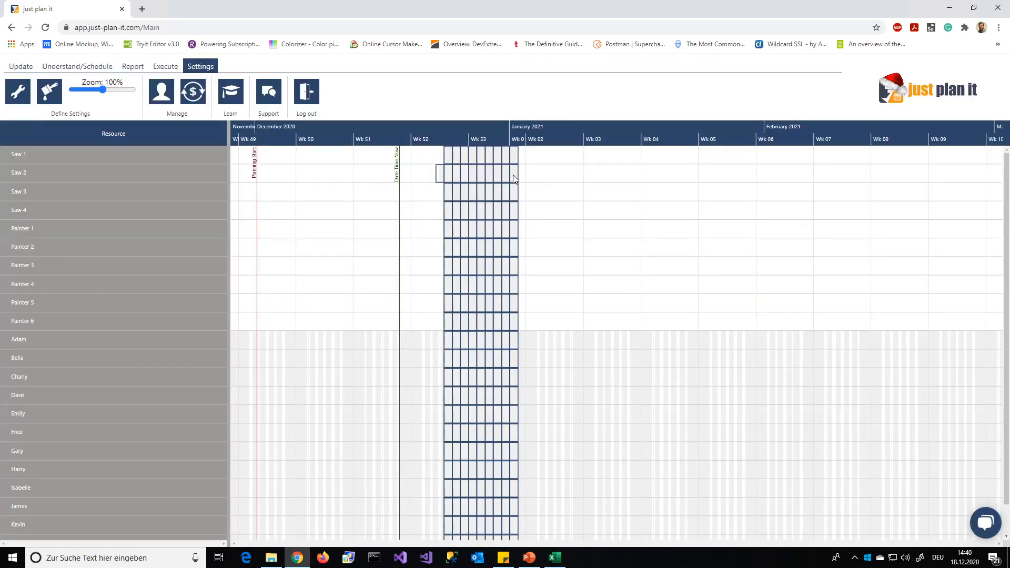
- Check the tooltip delay on the Saw 2 exceptions in the calendar view and return to the grouped resource view
mouse_move(514, 179)
mouse_move(441, 179)
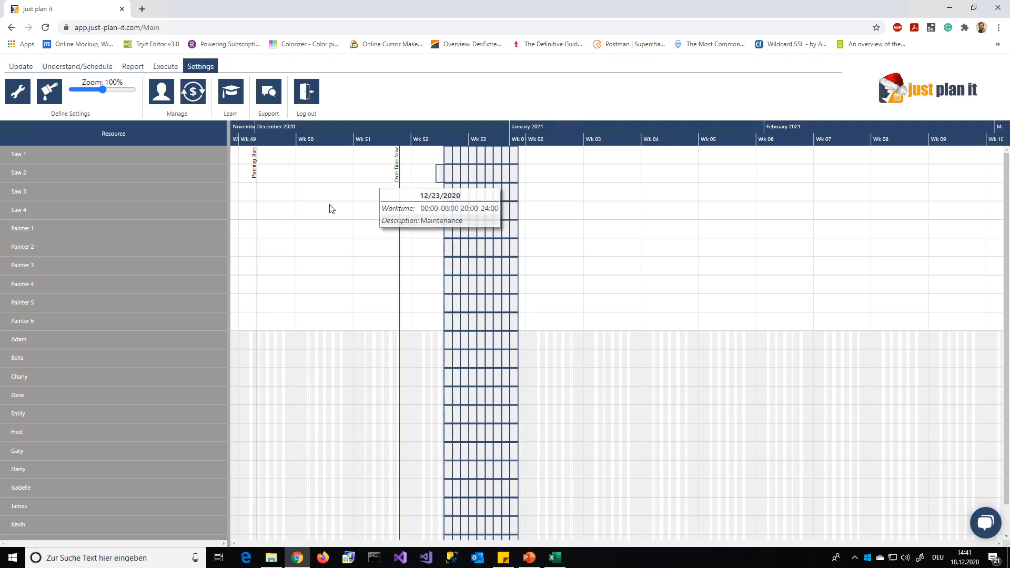
click(77, 66)
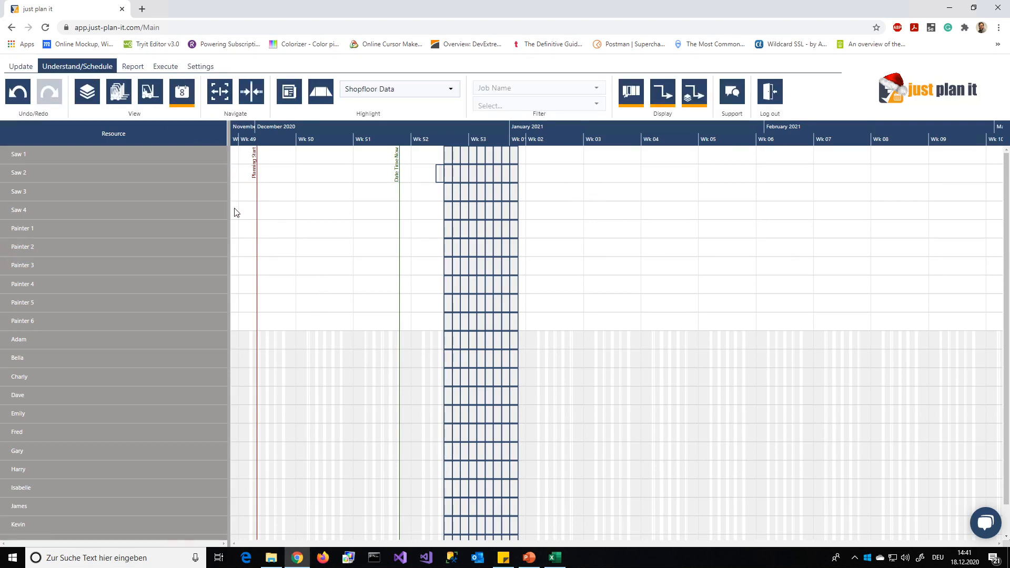
click(120, 92)
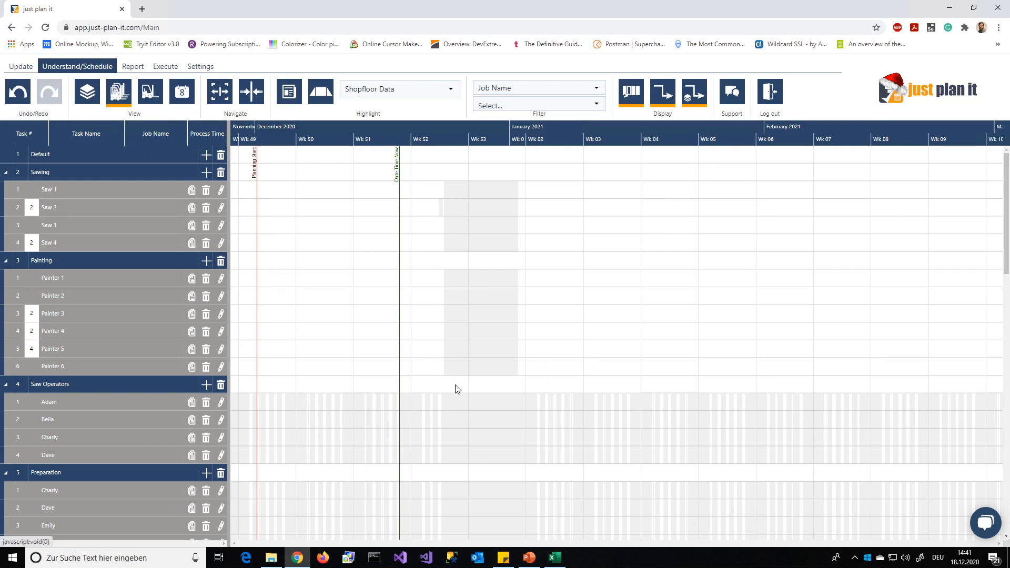
- Open Jobs.xlsx from the Skill Matrix folder, review its Tasks, Component Templates and Job Templates sheets, and put the Excel windows away
click(271, 558)
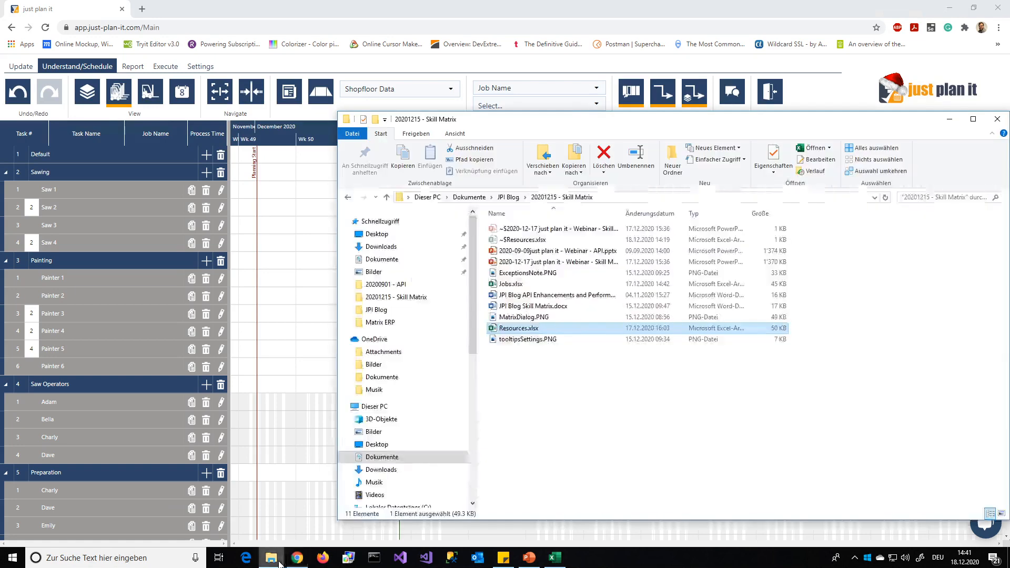
double_click(519, 284)
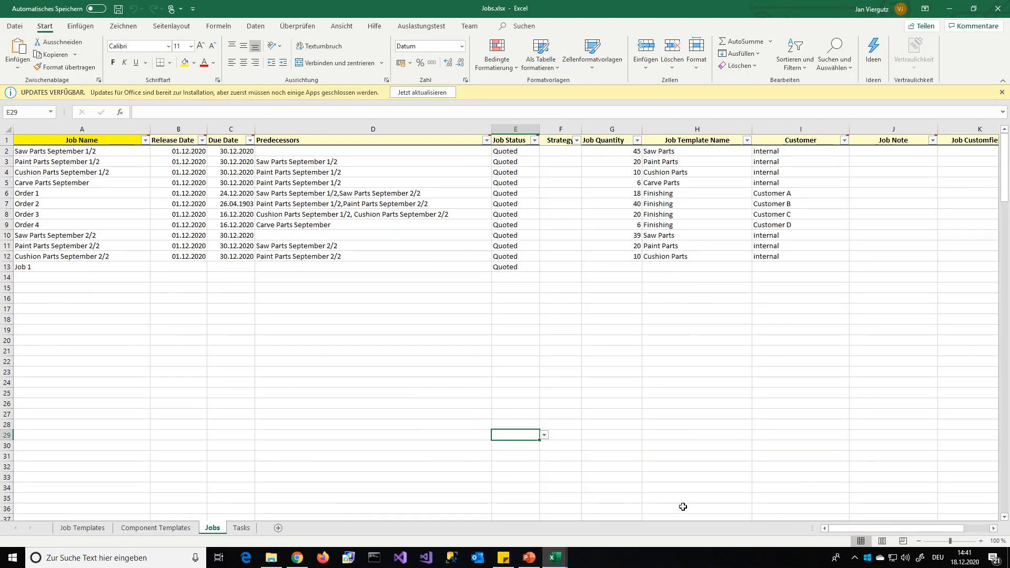
click(242, 527)
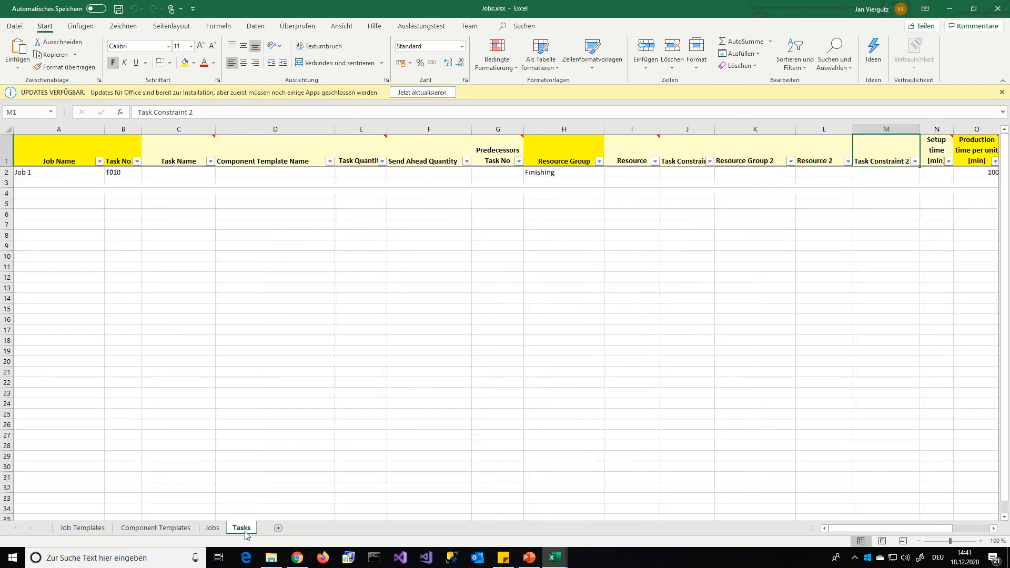
drag(873, 528, 911, 529)
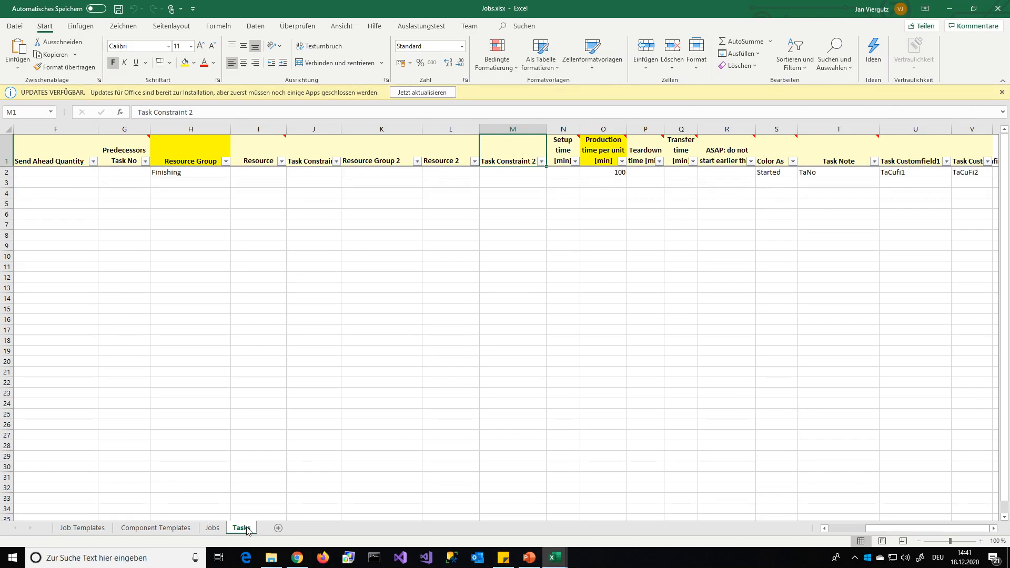
click(158, 529)
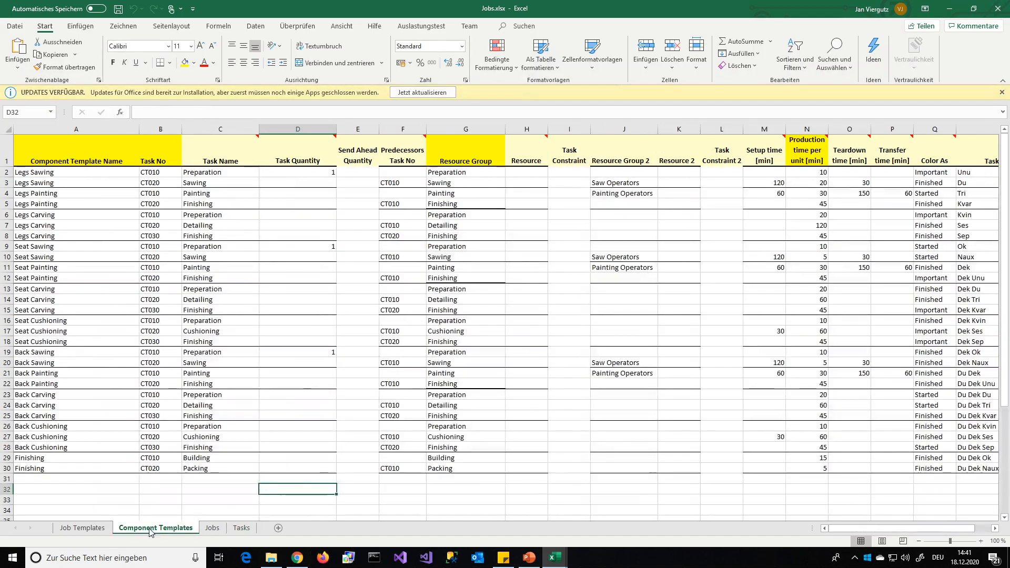
click(83, 528)
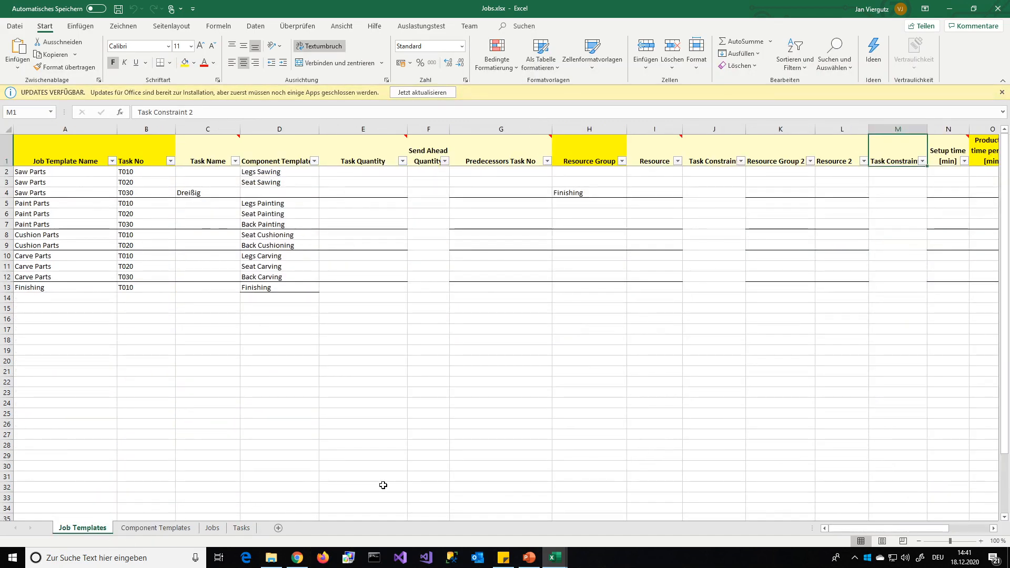
click(959, 11)
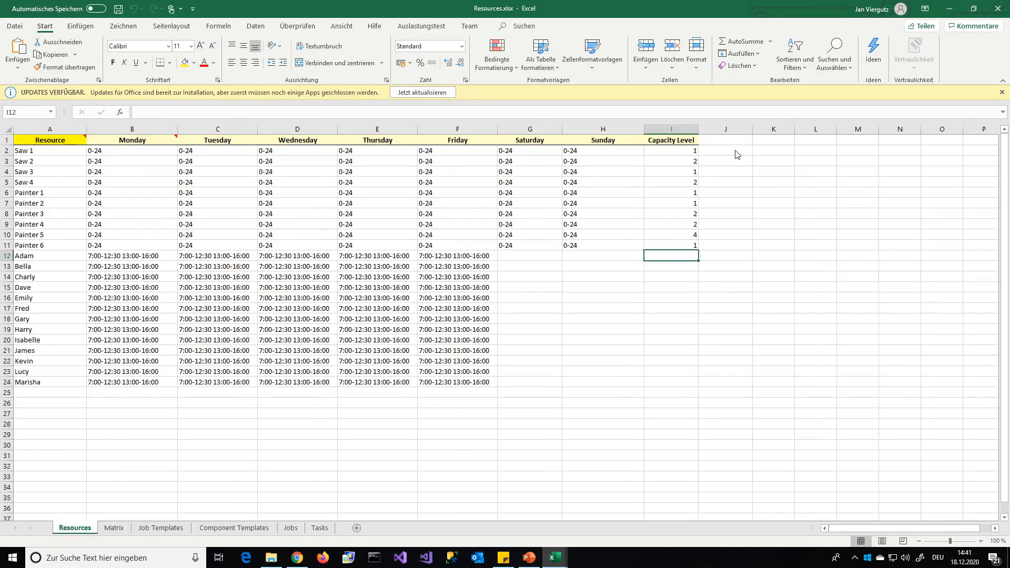
click(951, 9)
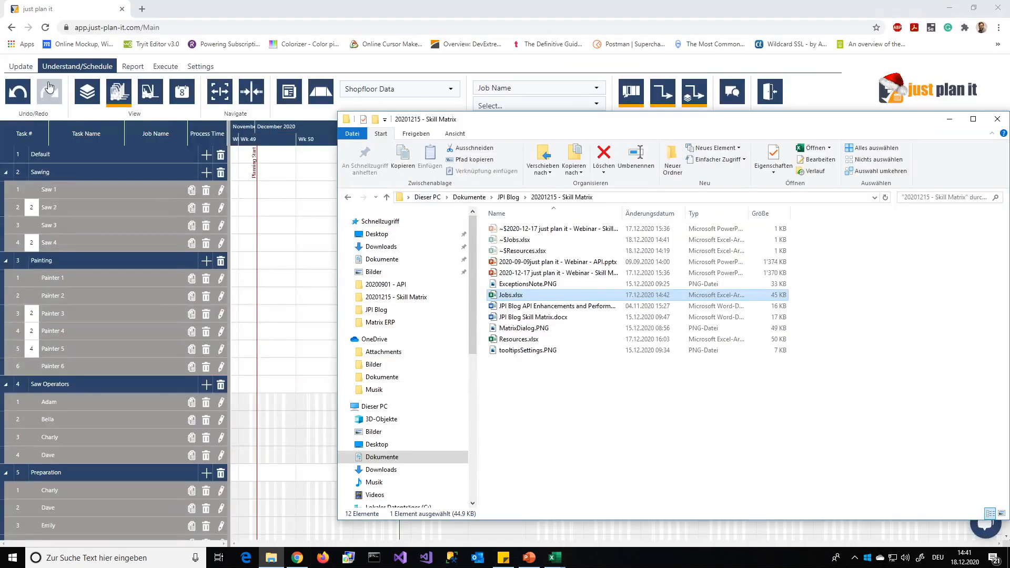
- Upload Jobs.xlsx to just plan it and select the task bar on Saw 1 to inspect it
click(20, 66)
click(17, 93)
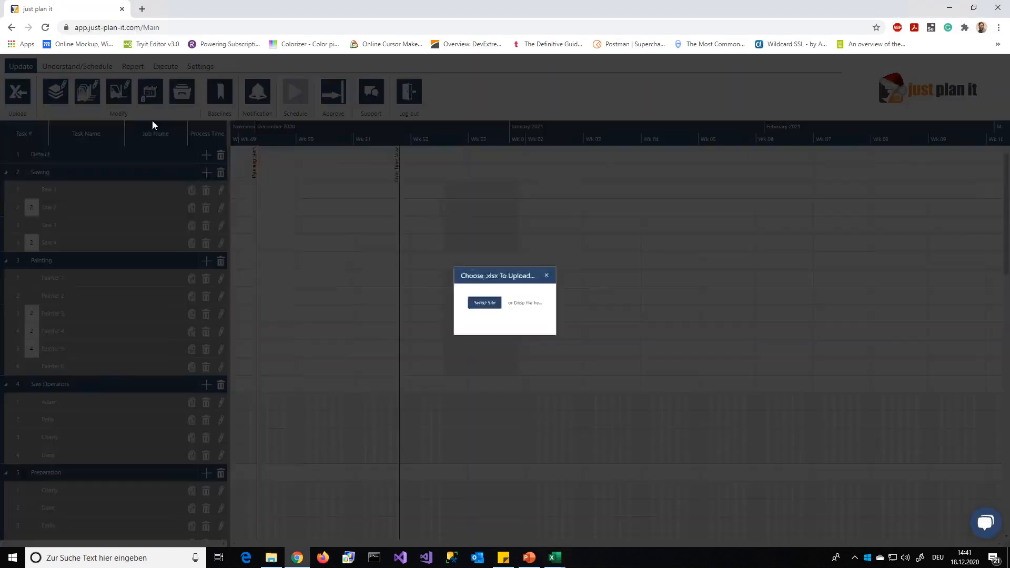
click(473, 306)
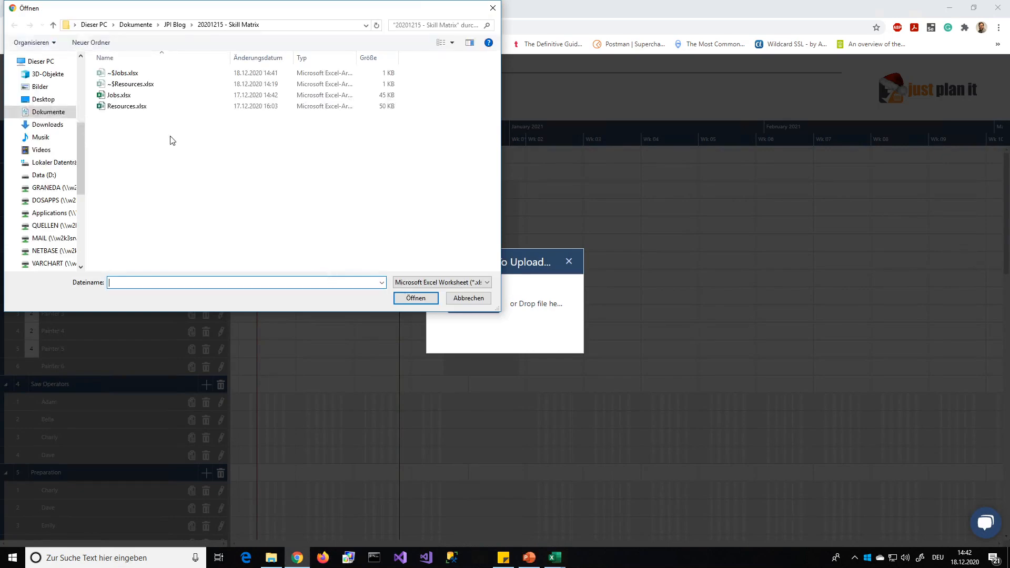
double_click(110, 98)
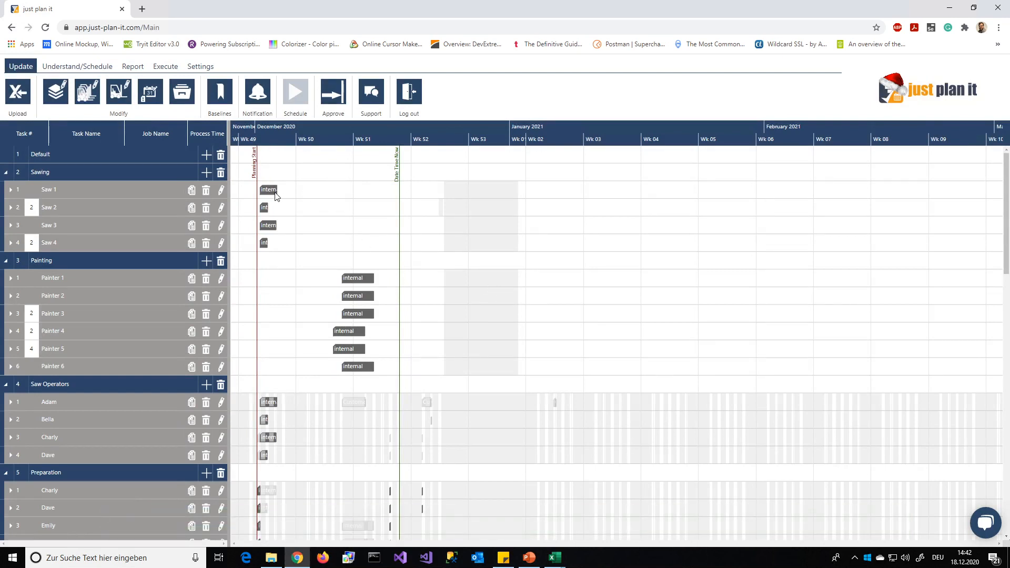
click(271, 190)
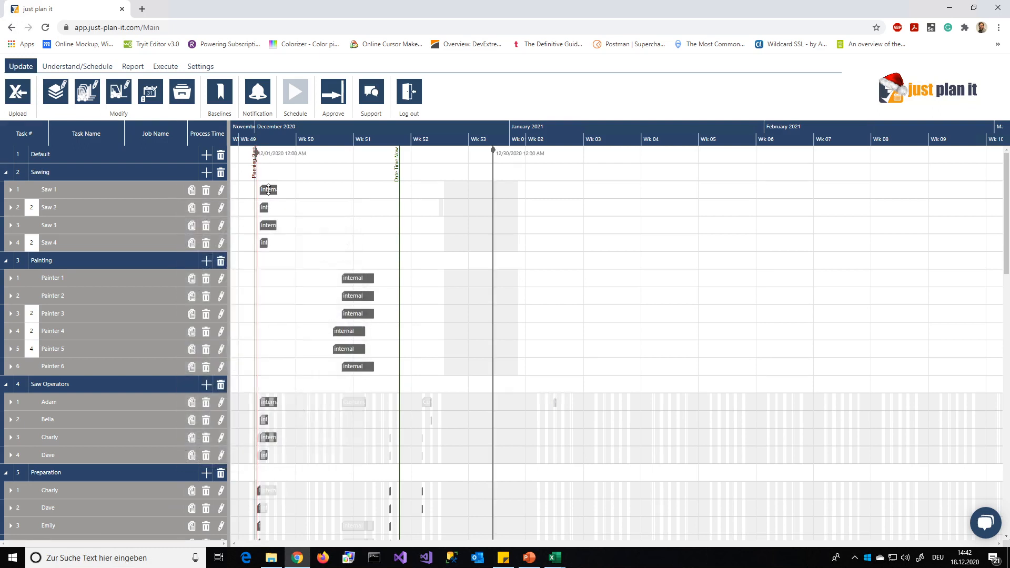
mouse_move(268, 190)
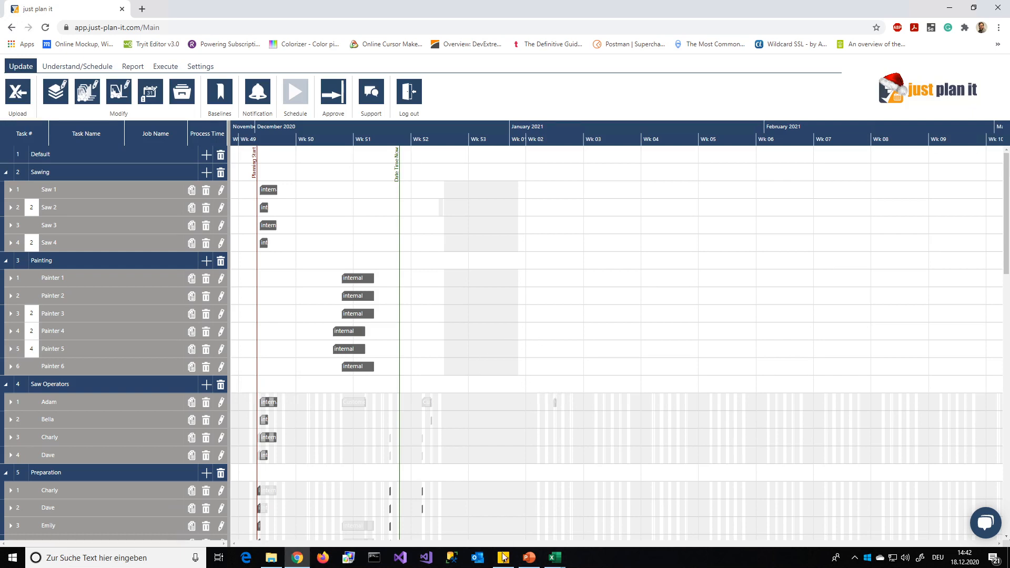
- Switch to the PowerPoint webinar presentation and go to the closing thank-you slide
click(527, 558)
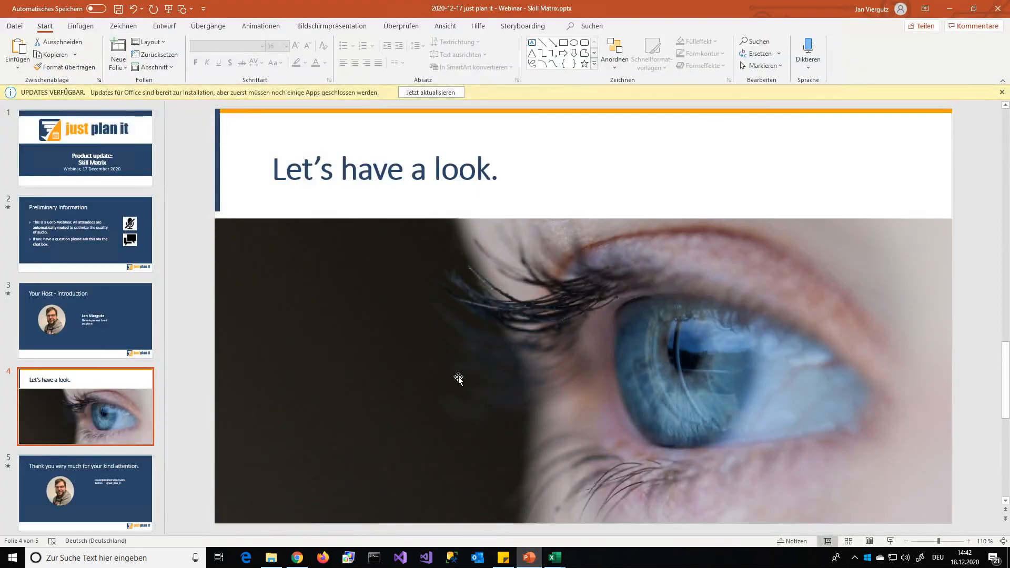
scroll(458, 377, down, 1)
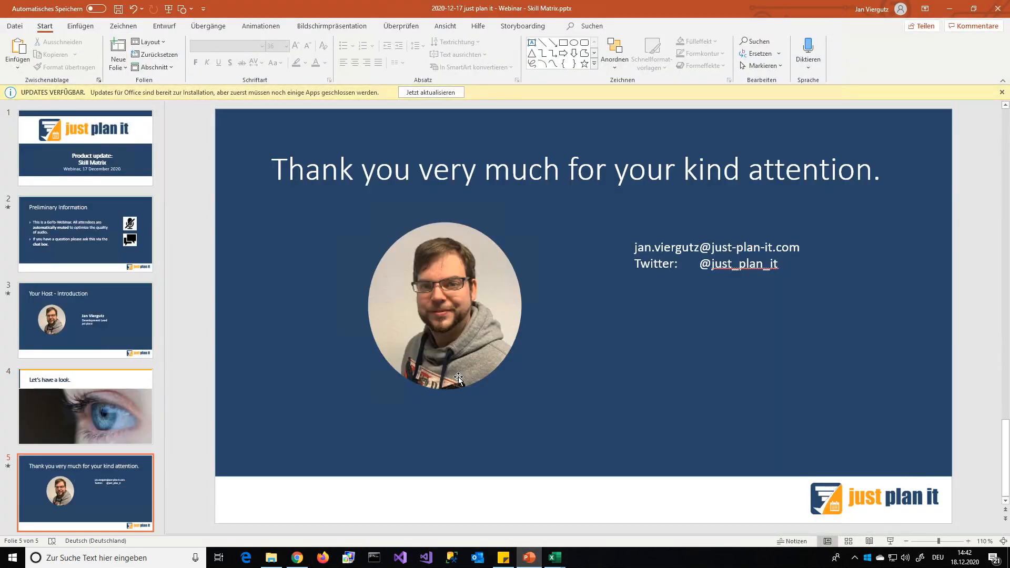